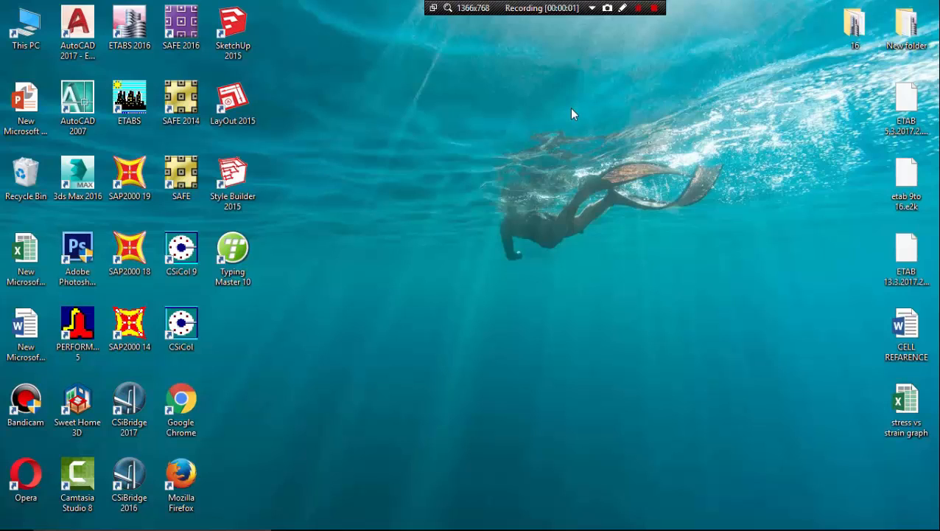
Open the New Microsoft Excel workbook from the desktop and add a new blank sheet
{"action": "mouse_move", "coordinate": [541, 512]}
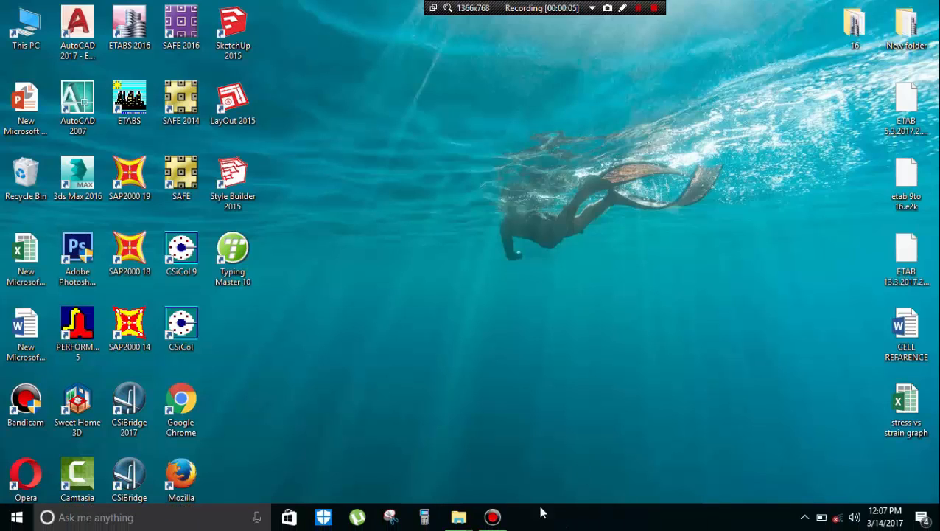
{"action": "double_click", "coordinate": [25, 251]}
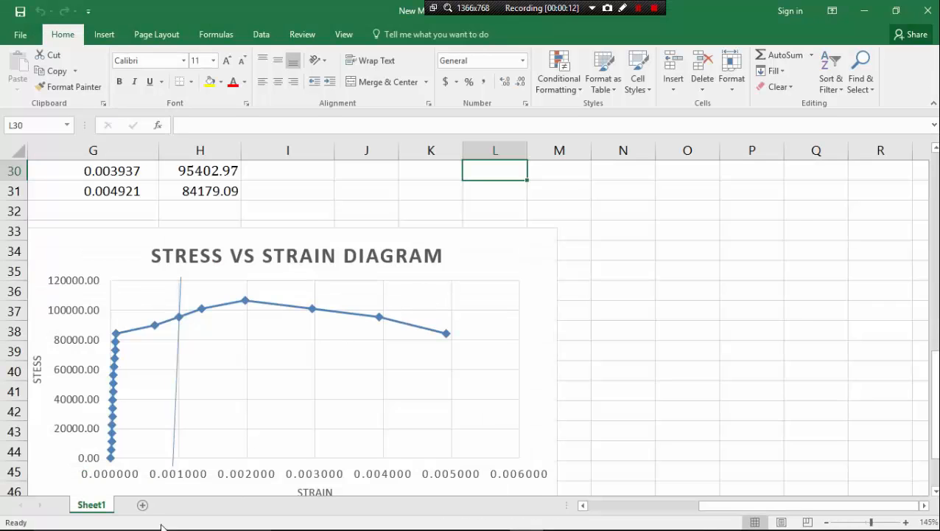
{"action": "left_click", "coordinate": [141, 505]}
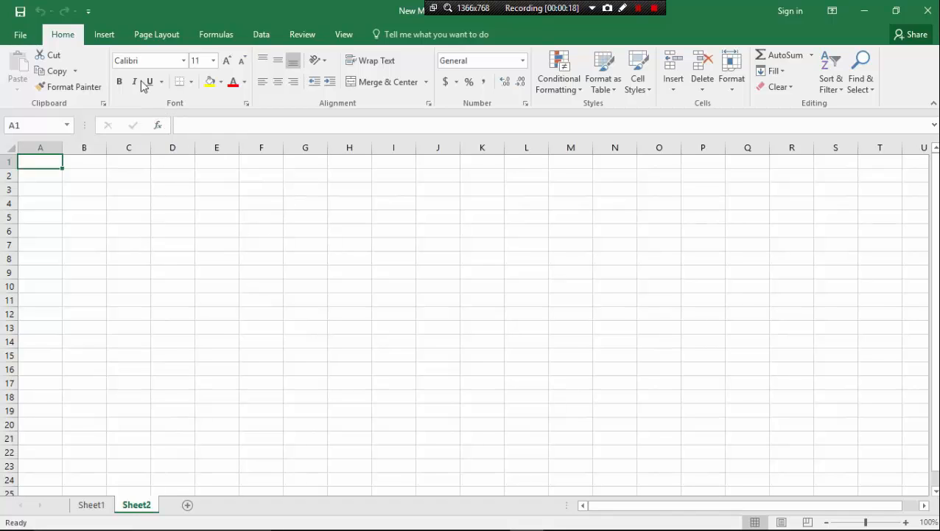
{"action": "left_click", "coordinate": [191, 83]}
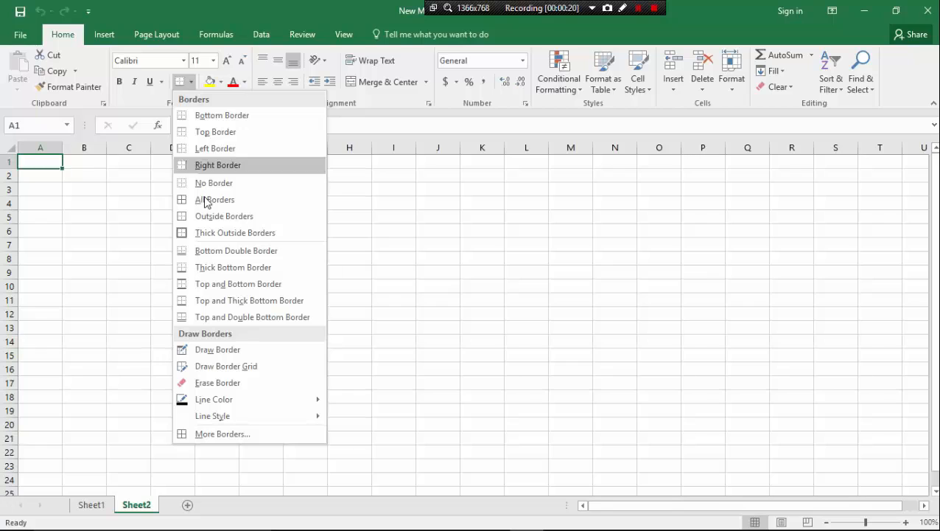
{"action": "left_click", "coordinate": [120, 221]}
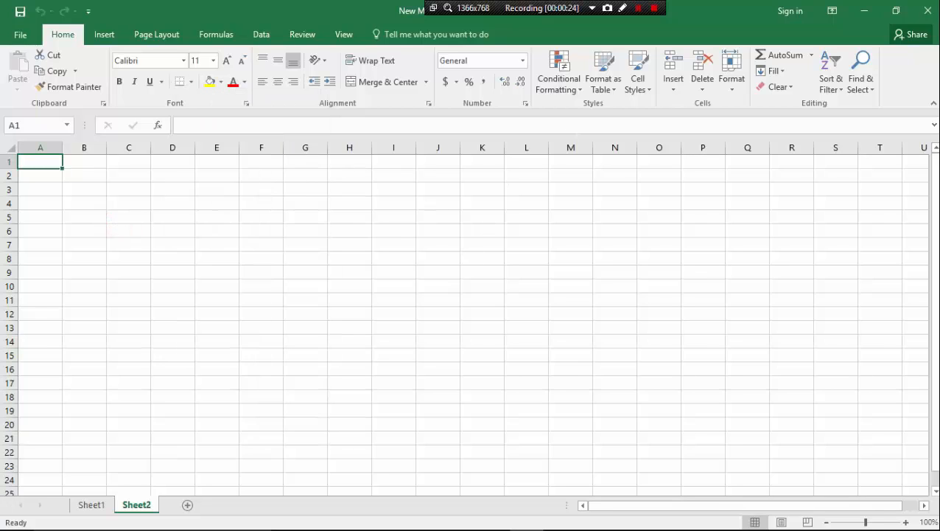
{"action": "left_click", "coordinate": [115, 32]}
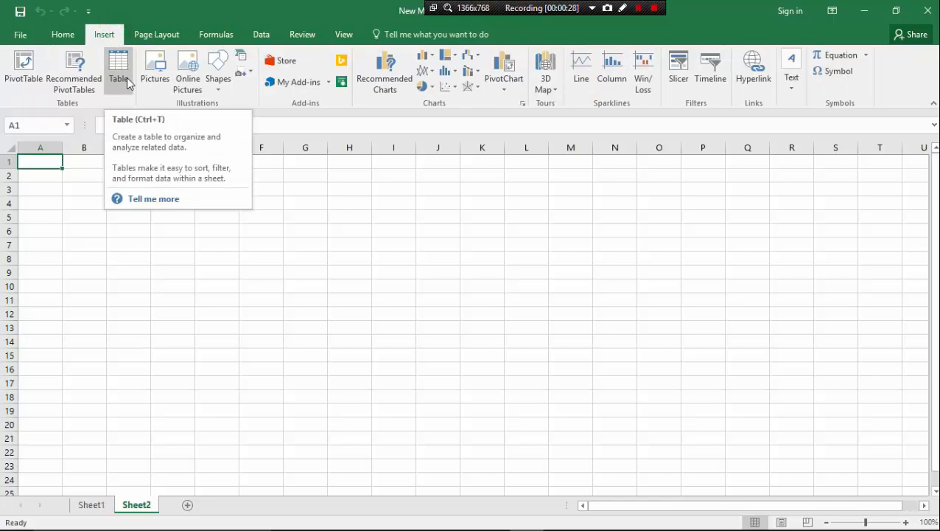
{"action": "left_click", "coordinate": [62, 34]}
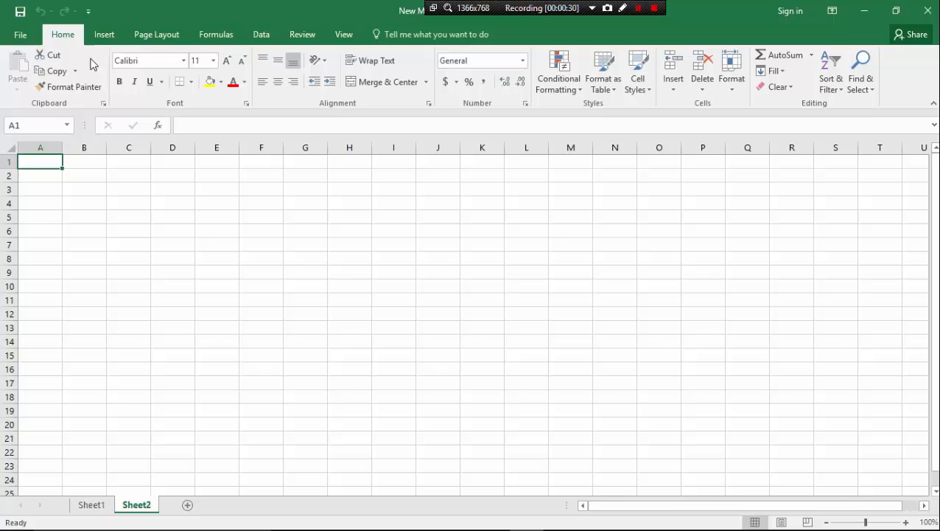
{"action": "left_click", "coordinate": [190, 82]}
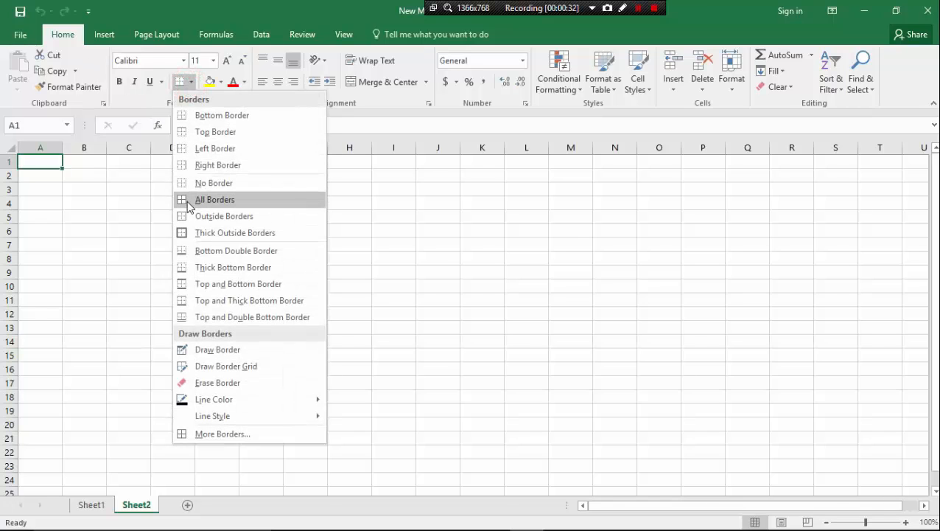
{"action": "left_click", "coordinate": [359, 214]}
Apply All Borders to the range C6:R23 to form a table grid
{"action": "left_click_drag", "start_coordinate": [142, 230], "coordinate": [774, 468]}
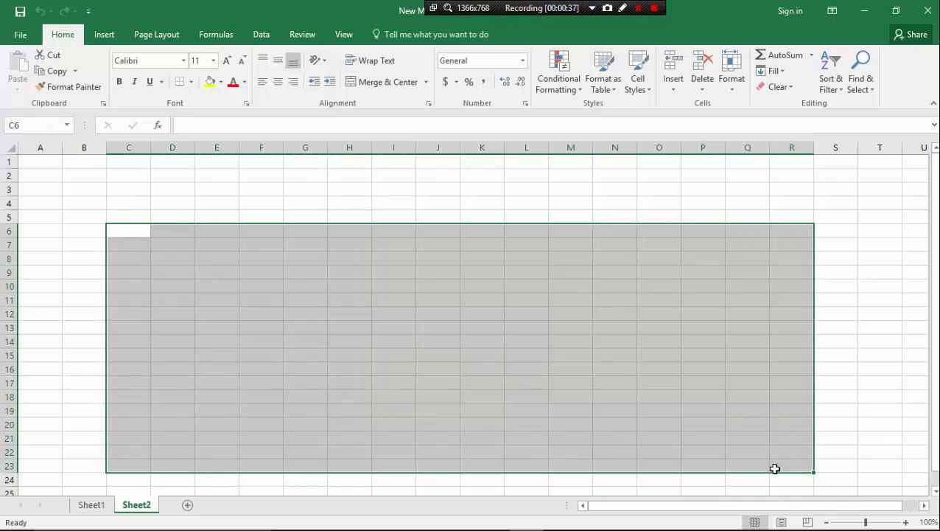
{"action": "left_click", "coordinate": [191, 82]}
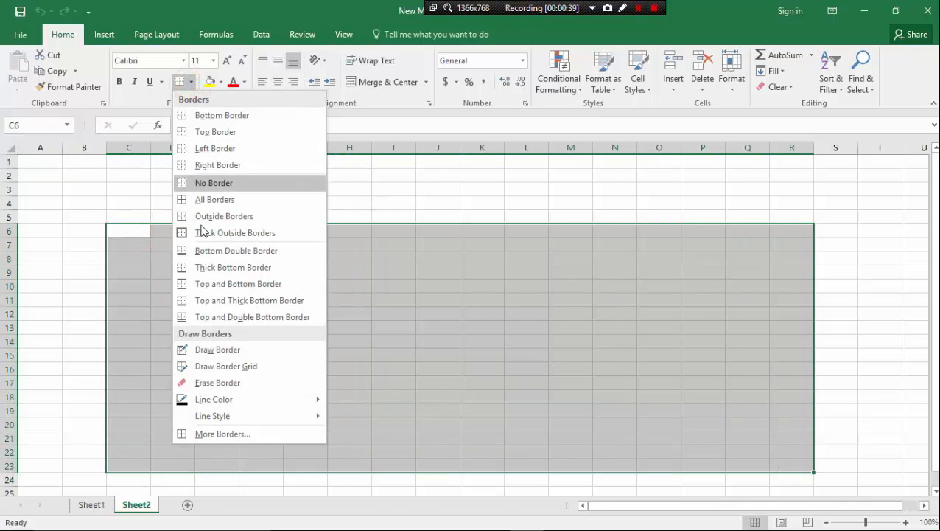
{"action": "left_click", "coordinate": [206, 200]}
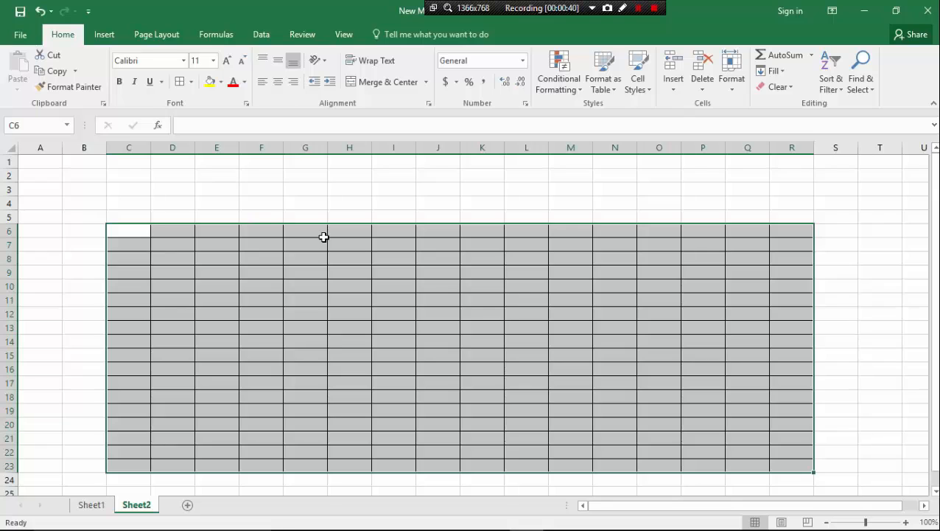
{"action": "scroll", "coordinate": [323, 236], "scroll_direction": "down", "scroll_amount": 2}
{"action": "scroll", "coordinate": [323, 236], "scroll_direction": "up", "scroll_amount": 1}
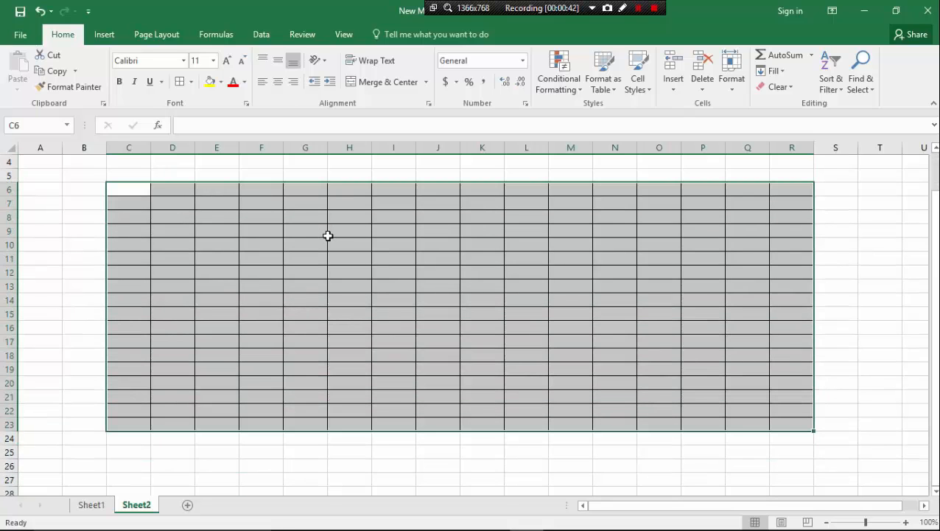
{"action": "left_click", "coordinate": [329, 235]}
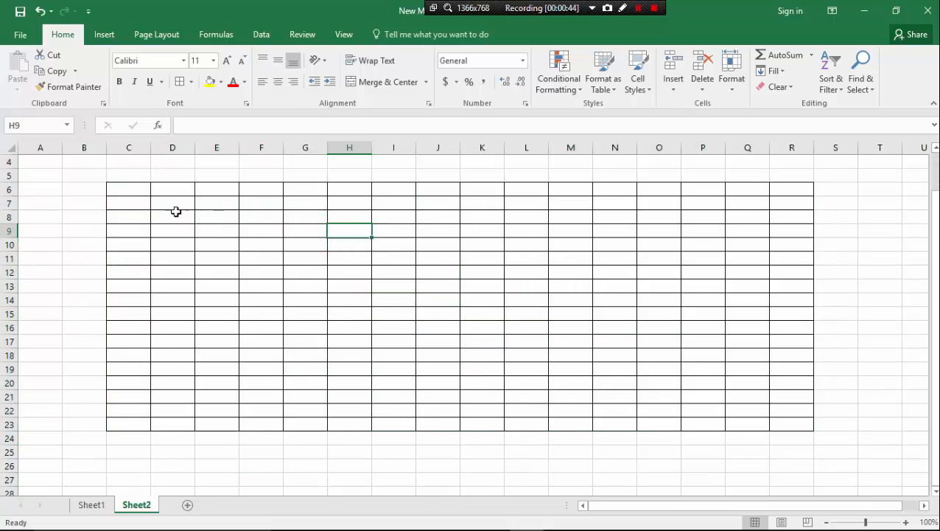
Fill the table's first row, C6:R6, with the standard red colour
{"action": "left_click_drag", "start_coordinate": [132, 189], "coordinate": [776, 189]}
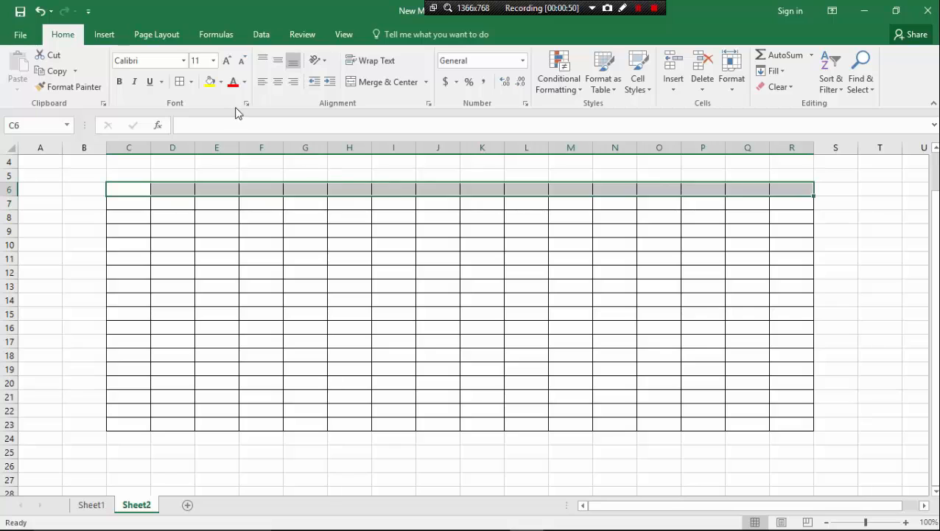
{"action": "left_click", "coordinate": [221, 82]}
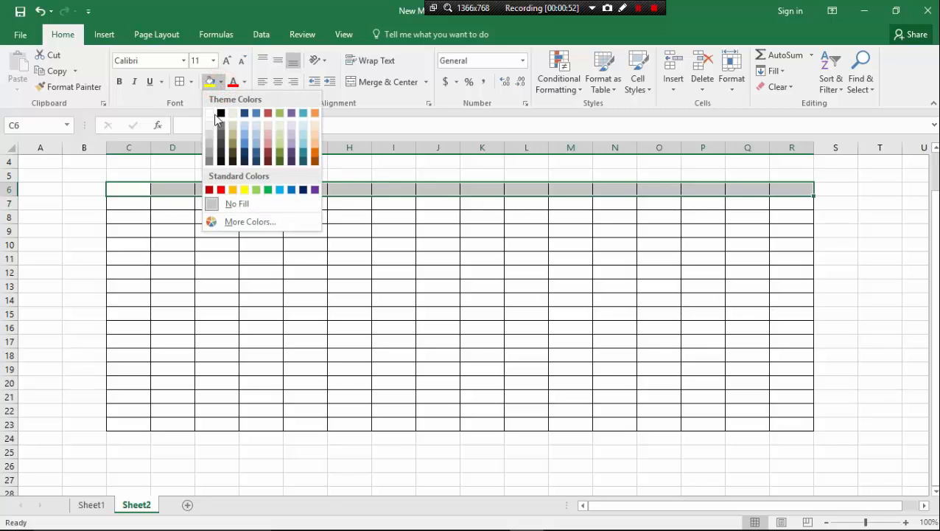
{"action": "left_click", "coordinate": [219, 191]}
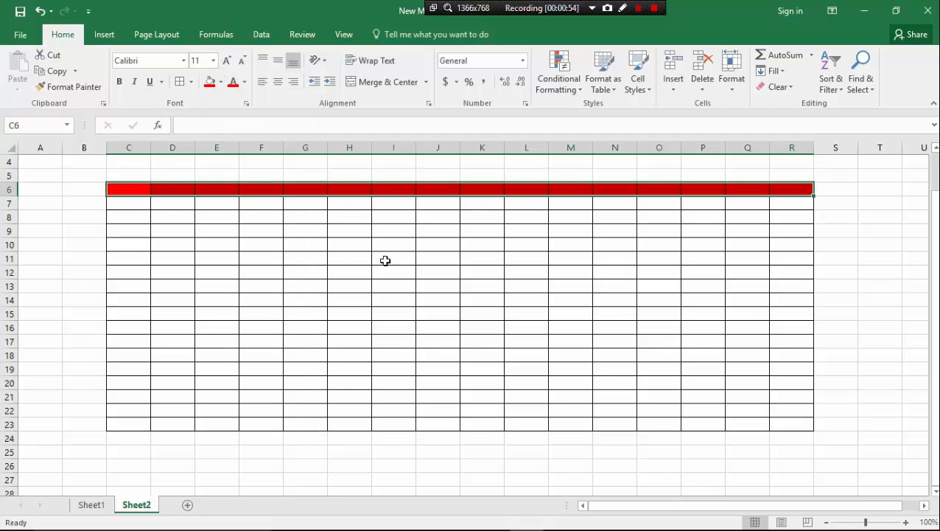
{"action": "left_click", "coordinate": [302, 249]}
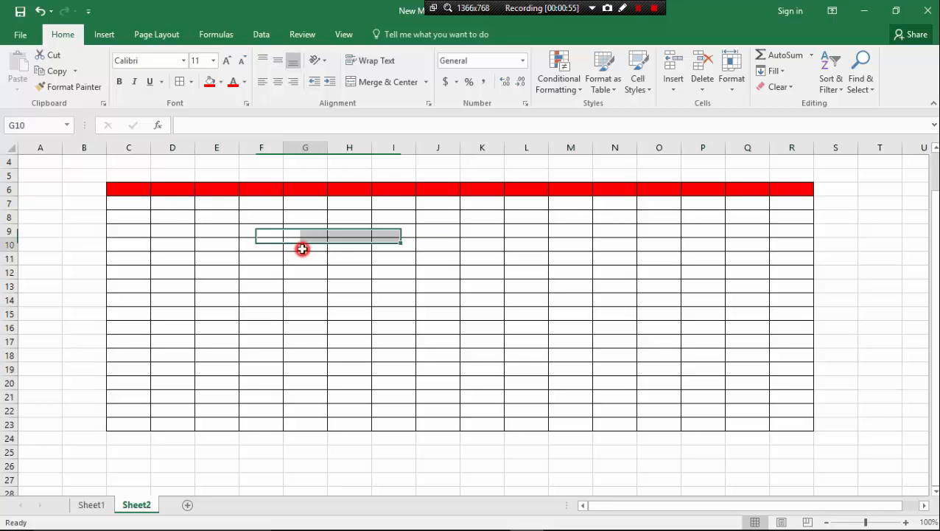
Fill the table's last row, C23:R23, with the standard yellow colour
{"action": "scroll", "coordinate": [236, 274], "scroll_direction": "down", "scroll_amount": 2}
{"action": "left_click_drag", "start_coordinate": [115, 340], "coordinate": [742, 324]}
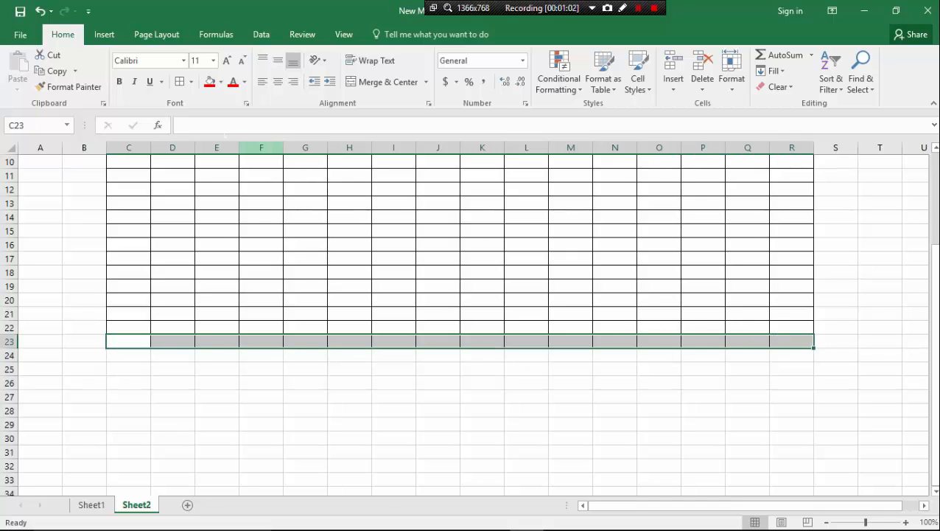
{"action": "left_click", "coordinate": [220, 82]}
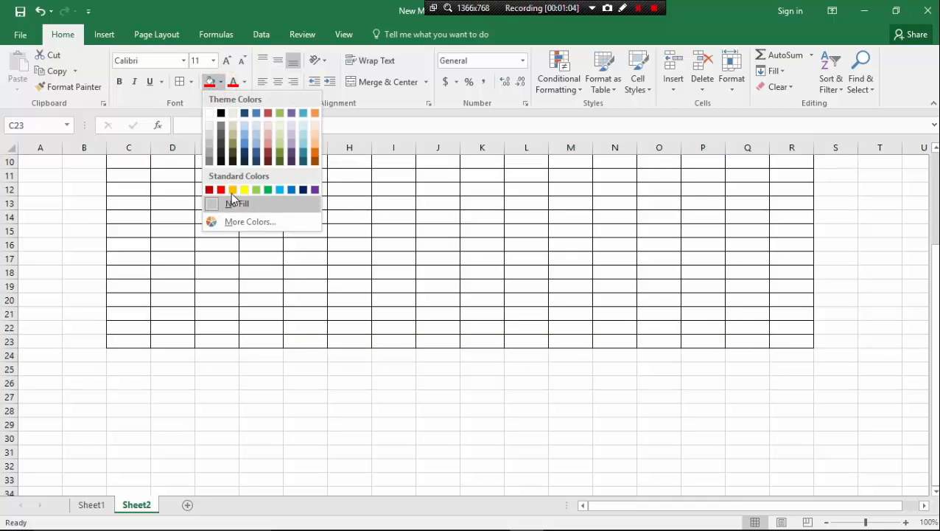
{"action": "left_click", "coordinate": [244, 190]}
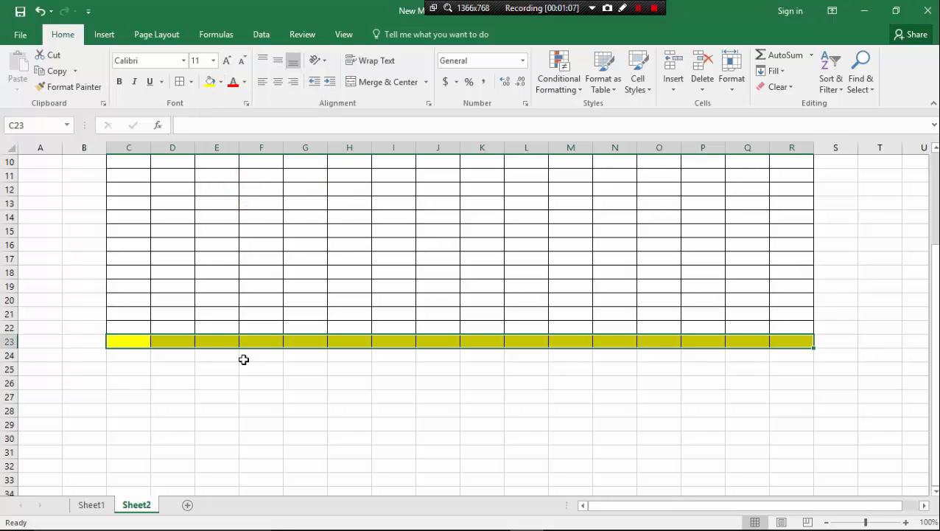
{"action": "left_click", "coordinate": [247, 382]}
{"action": "scroll", "coordinate": [252, 383], "scroll_direction": "down", "scroll_amount": 2}
{"action": "scroll", "coordinate": [252, 383], "scroll_direction": "up", "scroll_amount": 3}
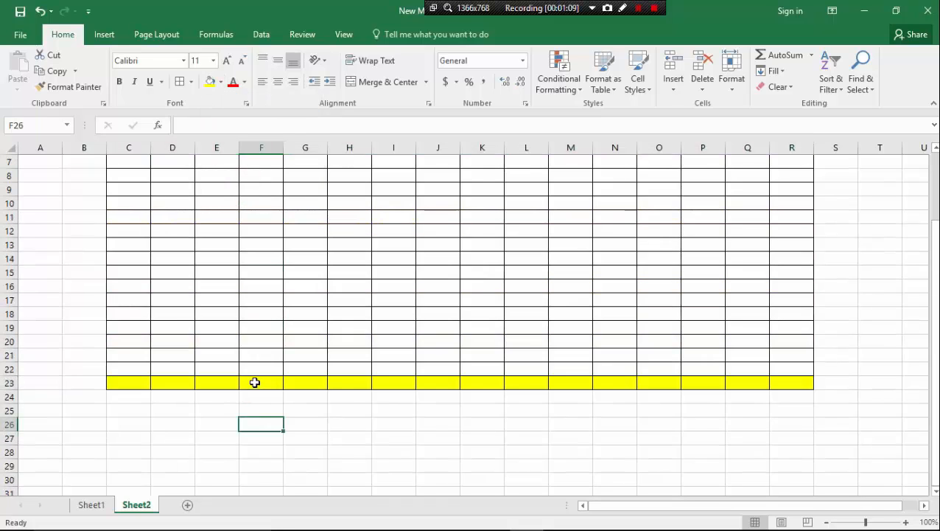
{"action": "scroll", "coordinate": [255, 382], "scroll_direction": "up", "scroll_amount": 1}
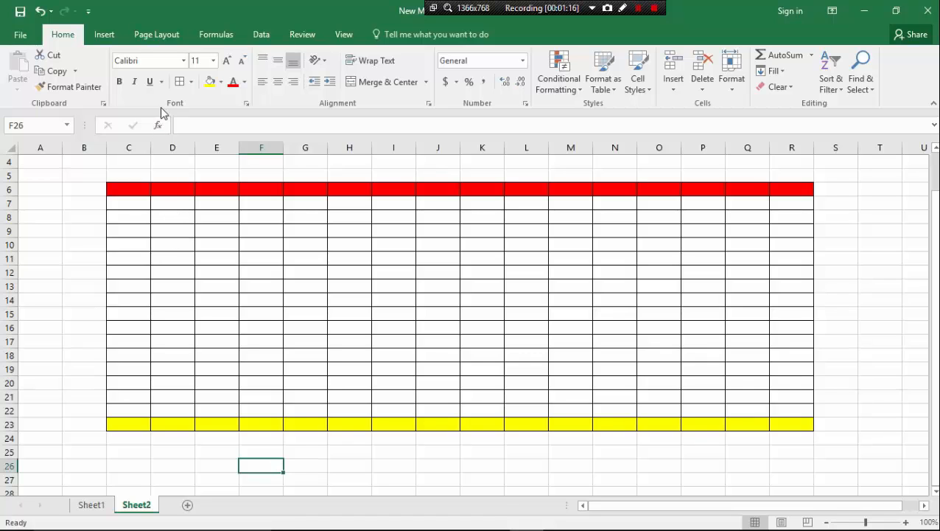
Use Erase Border to remove the horizontal lines between cells D7 to D10
{"action": "left_click", "coordinate": [190, 83]}
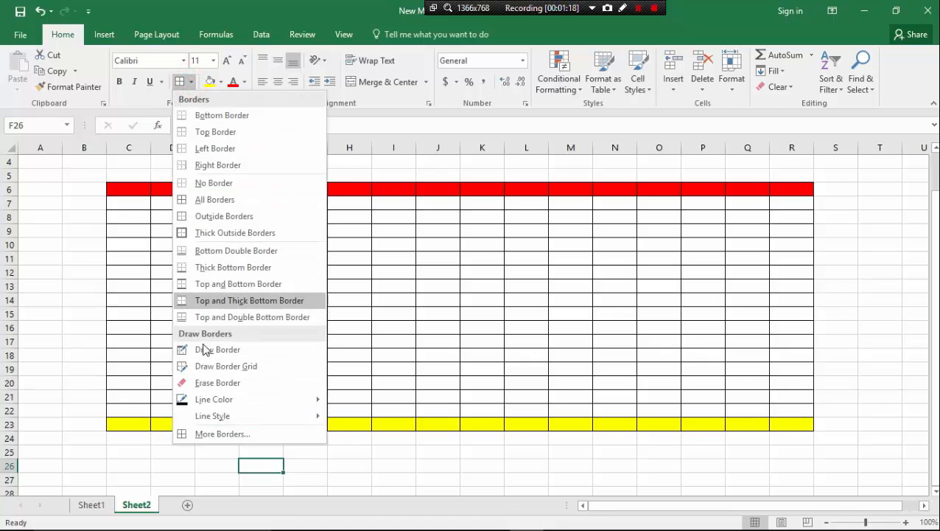
{"action": "left_click", "coordinate": [215, 382]}
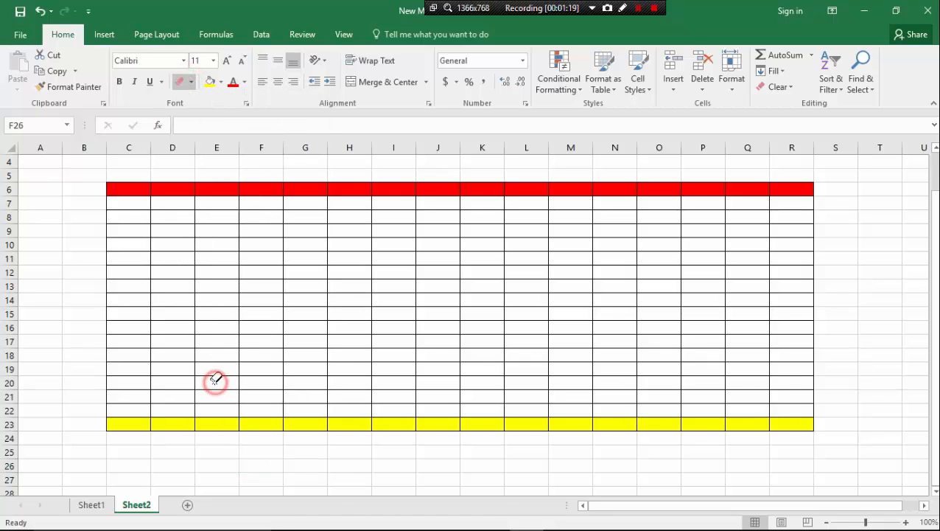
{"action": "left_click", "coordinate": [175, 211]}
{"action": "left_click", "coordinate": [175, 225]}
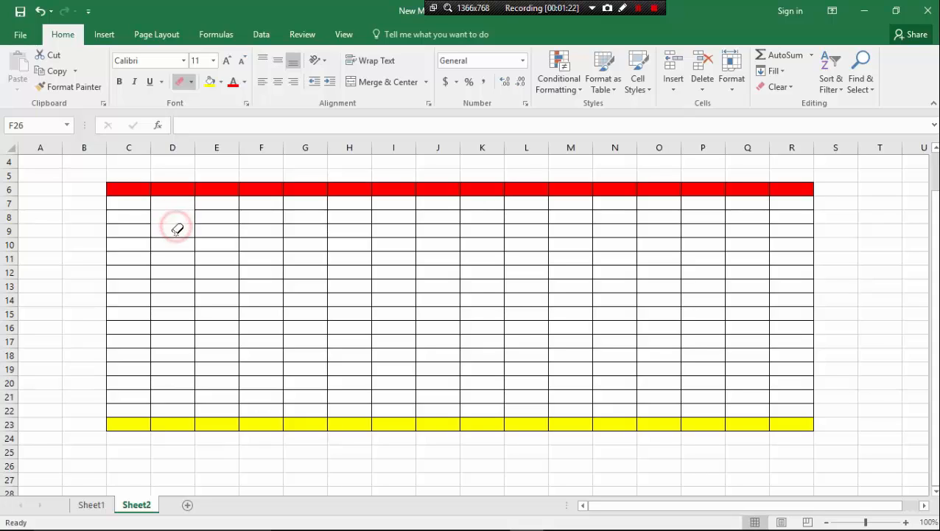
{"action": "left_click", "coordinate": [176, 235]}
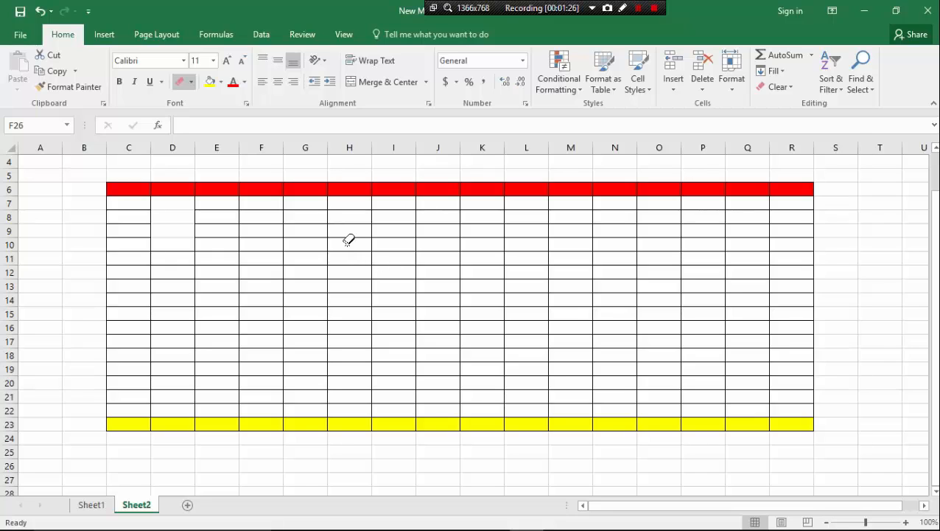
Erase all borders across the block H10:M16 in the middle of the table
{"action": "mouse_move", "coordinate": [348, 243]}
{"action": "left_mouse_down"}
{"action": "mouse_move", "coordinate": [411, 260]}
{"action": "mouse_move", "coordinate": [458, 309]}
{"action": "mouse_move", "coordinate": [562, 320]}
{"action": "left_mouse_up"}
{"action": "scroll", "coordinate": [549, 315], "scroll_direction": "down", "scroll_amount": 3}
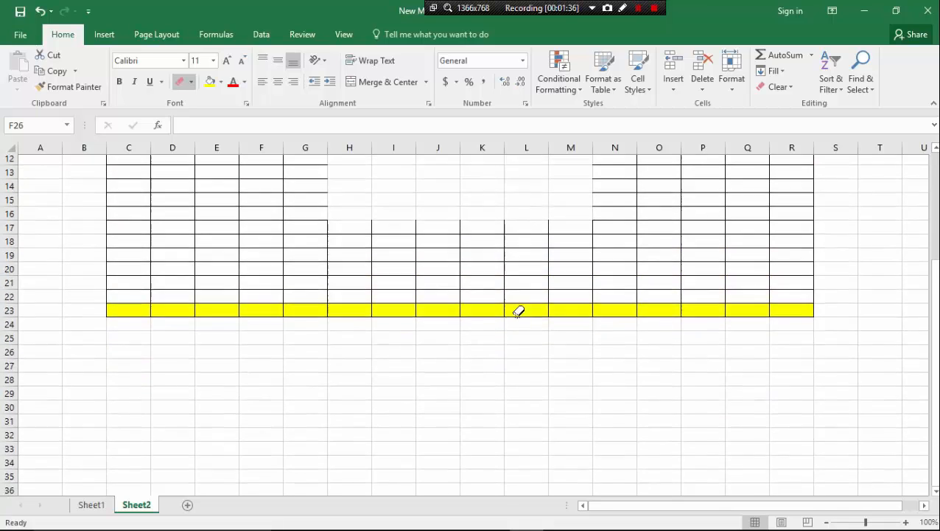
{"action": "scroll", "coordinate": [519, 313], "scroll_direction": "up", "scroll_amount": 3}
{"action": "scroll", "coordinate": [431, 315], "scroll_direction": "down", "scroll_amount": 3}
{"action": "scroll", "coordinate": [431, 315], "scroll_direction": "up", "scroll_amount": 4}
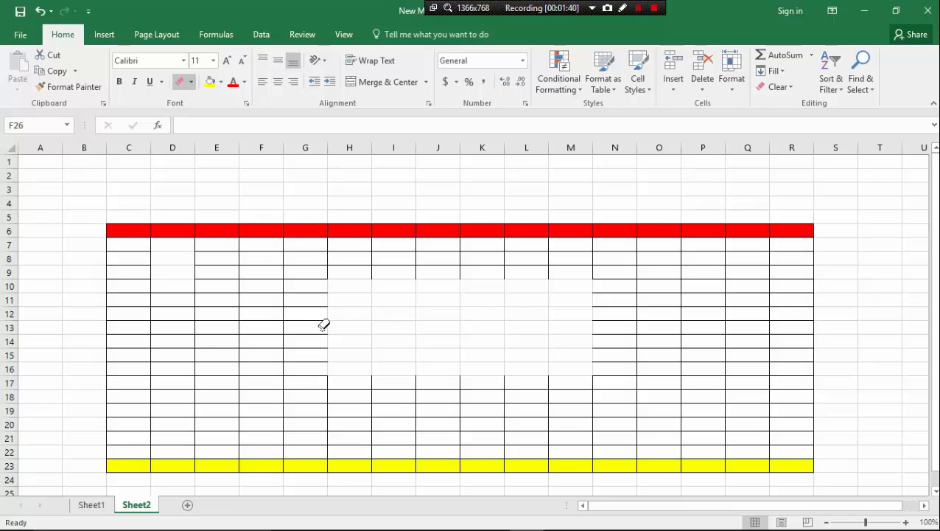
Stop erasing borders, then enter qwe in cell E15 and 2345 in cell E17
{"action": "left_click", "coordinate": [210, 327]}
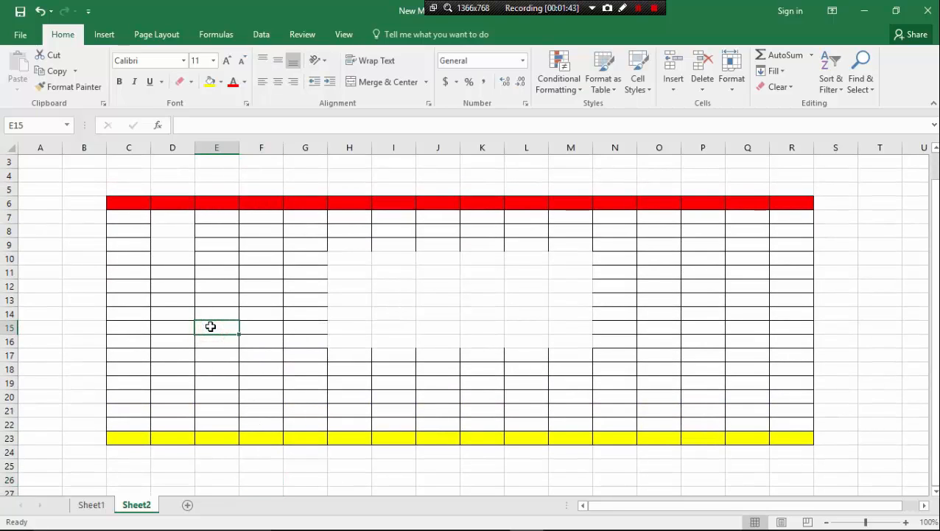
{"action": "type", "text": "qwe"}
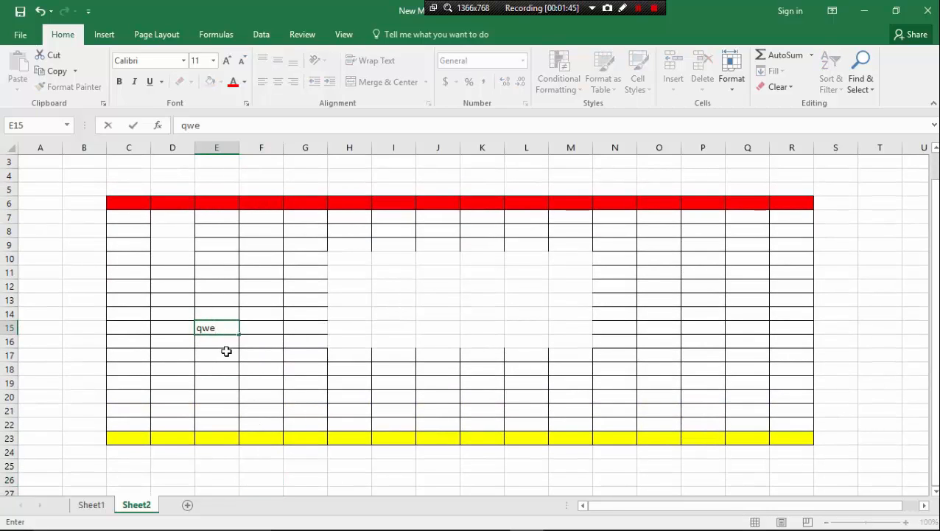
{"action": "left_click", "coordinate": [226, 352]}
{"action": "type", "text": "2345"}
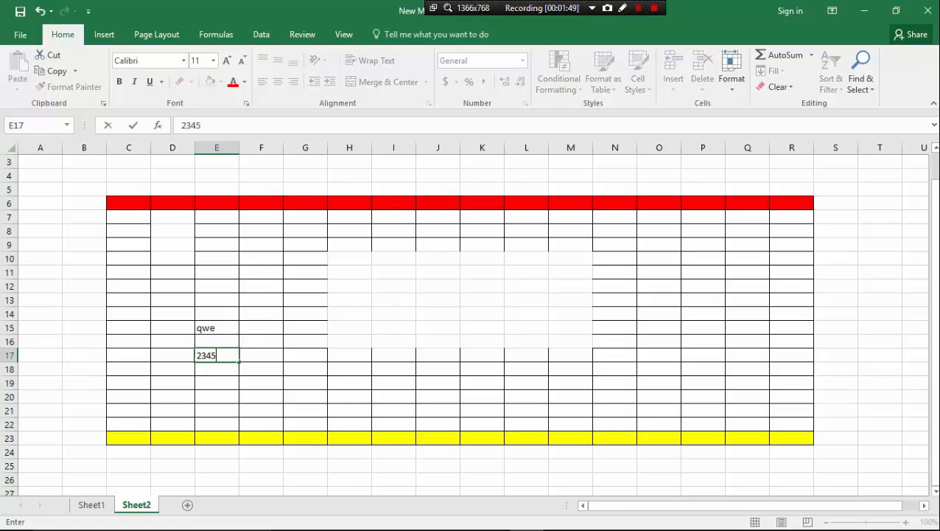
Try to apply the standard red font colour to cell E17 while it is being edited
{"action": "double_click", "coordinate": [221, 355]}
{"action": "left_click", "coordinate": [221, 356]}
{"action": "left_click", "coordinate": [246, 83]}
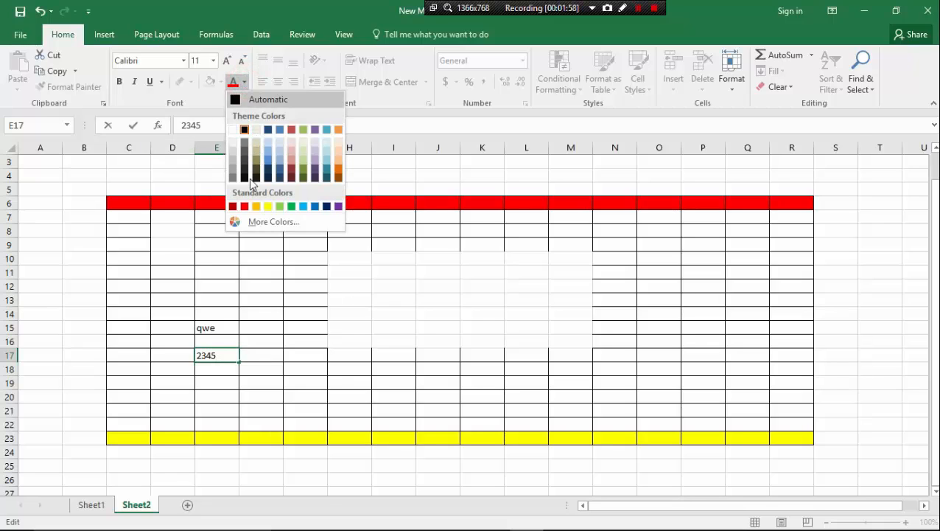
{"action": "left_click", "coordinate": [244, 206]}
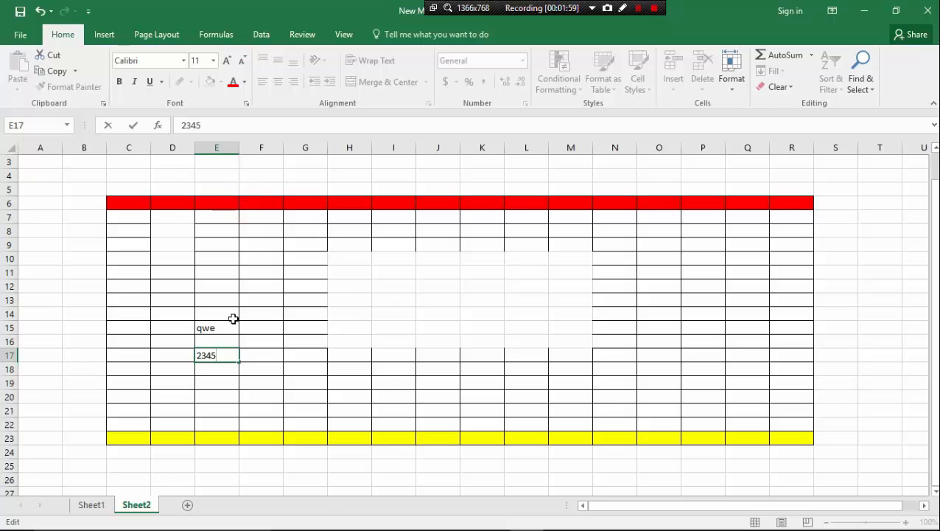
Select the whole number 2345 inside cell E17 and set its font colour to standard red
{"action": "double_click", "coordinate": [227, 354]}
{"action": "left_click", "coordinate": [245, 82]}
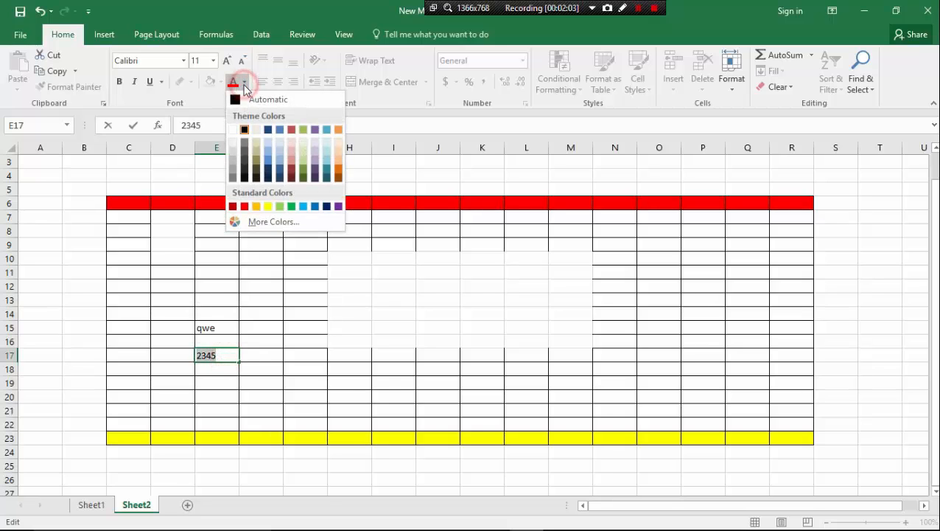
{"action": "left_click", "coordinate": [245, 207]}
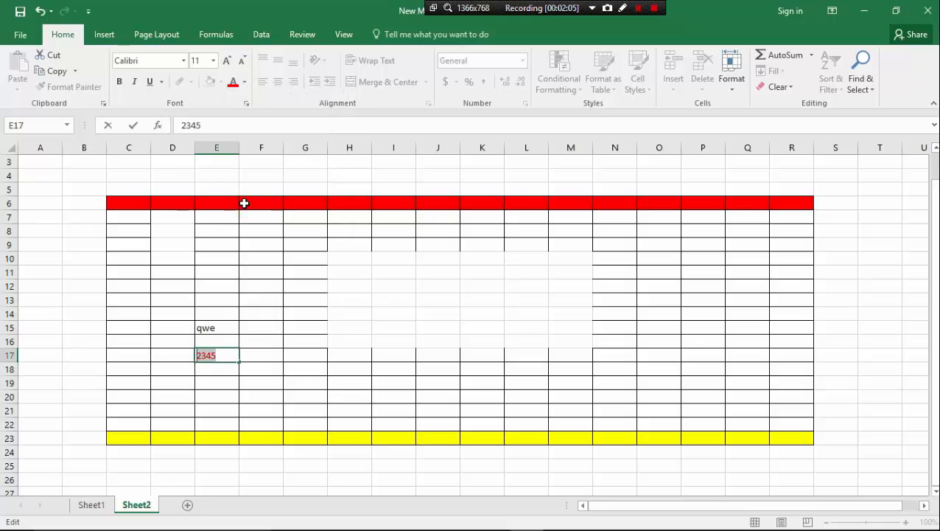
Set the font colour of cell E15 to standard red
{"action": "left_click", "coordinate": [221, 329]}
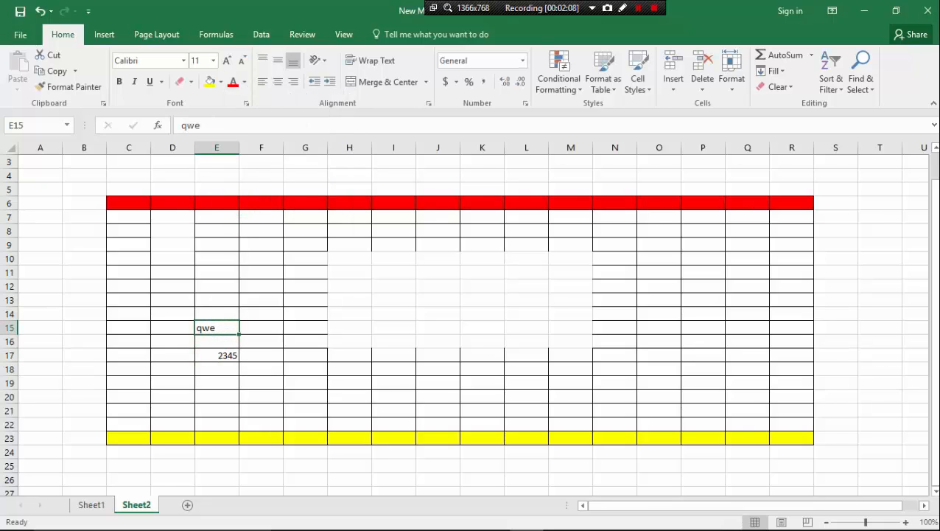
{"action": "left_click", "coordinate": [244, 82]}
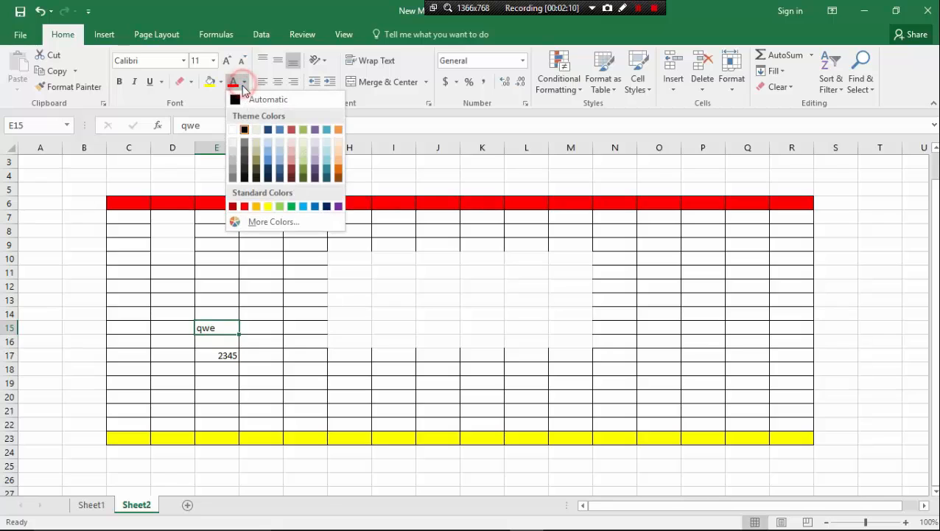
{"action": "left_click", "coordinate": [244, 206]}
{"action": "left_click", "coordinate": [244, 207]}
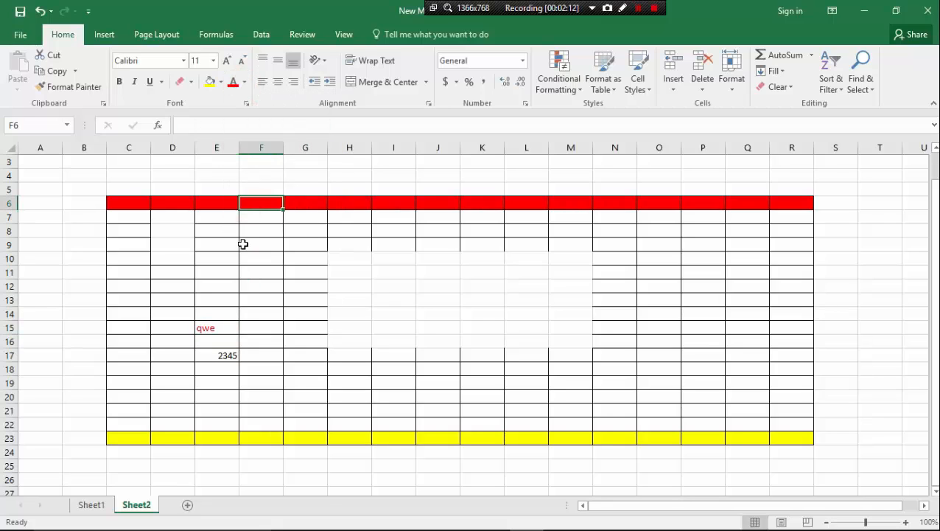
Set the font colour of the number in cell E17 to standard red
{"action": "left_click", "coordinate": [226, 352]}
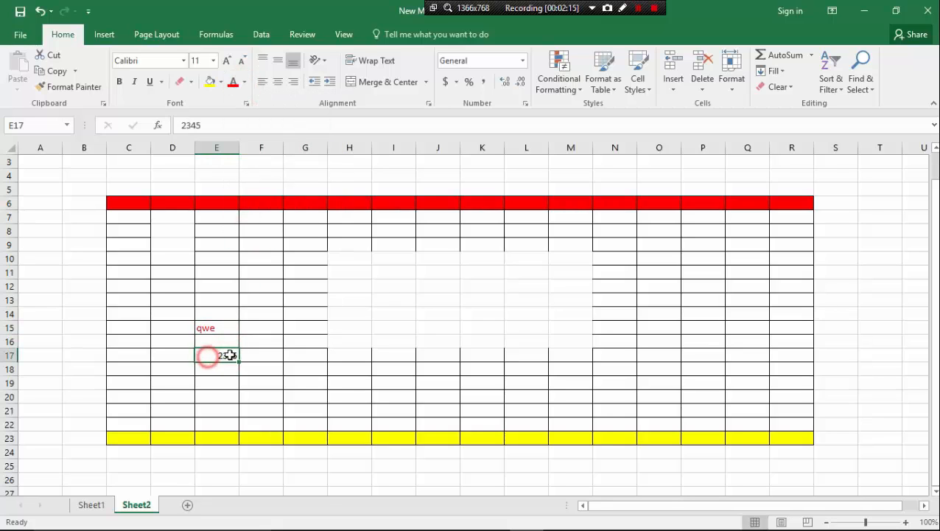
{"action": "left_click", "coordinate": [244, 83]}
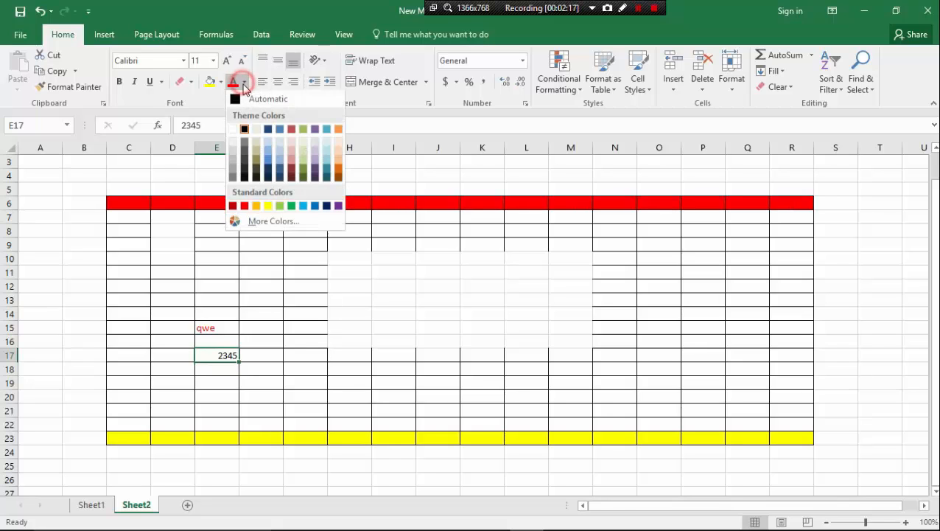
{"action": "left_click", "coordinate": [246, 207]}
{"action": "left_click", "coordinate": [255, 302]}
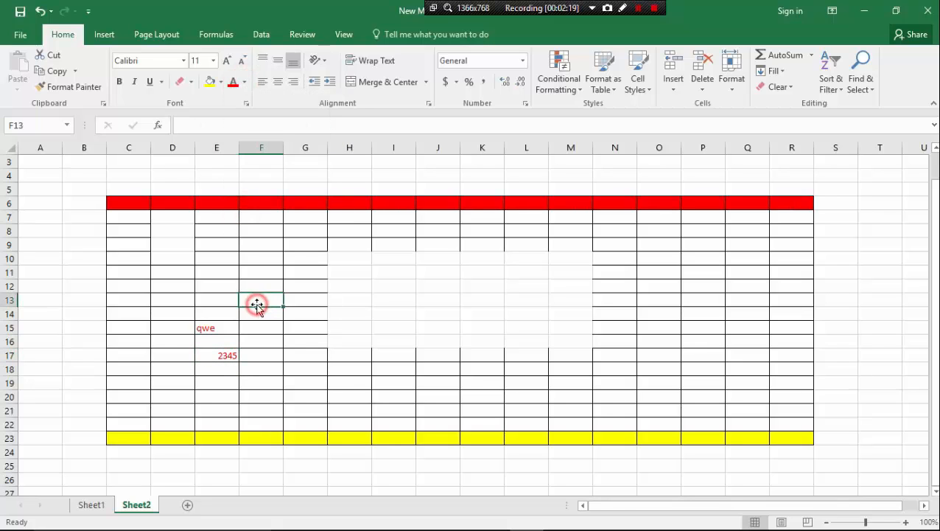
{"action": "scroll", "coordinate": [270, 312], "scroll_direction": "down", "scroll_amount": 3}
{"action": "scroll", "coordinate": [274, 315], "scroll_direction": "up", "scroll_amount": 3}
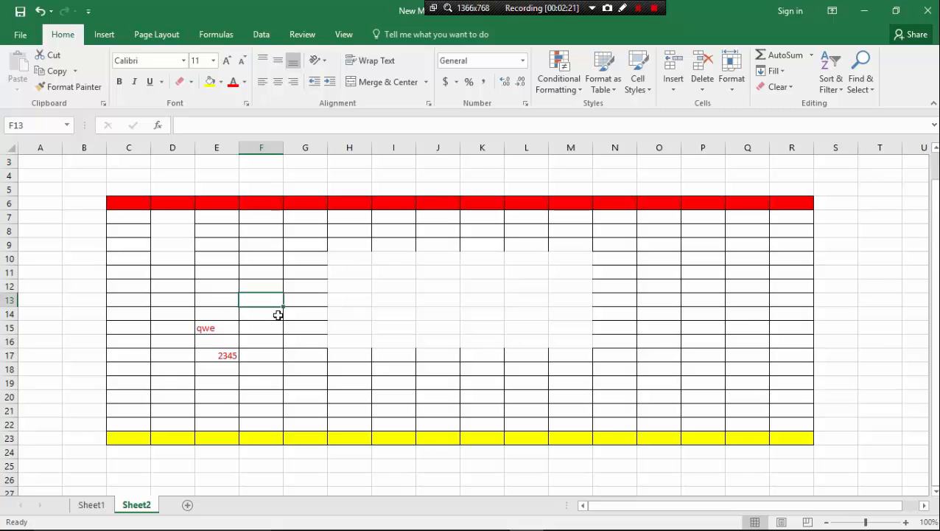
{"action": "scroll", "coordinate": [278, 316], "scroll_direction": "down", "scroll_amount": 3}
{"action": "scroll", "coordinate": [279, 317], "scroll_direction": "up", "scroll_amount": 3}
{"action": "scroll", "coordinate": [297, 326], "scroll_direction": "down", "scroll_amount": 3}
{"action": "scroll", "coordinate": [298, 326], "scroll_direction": "up", "scroll_amount": 2}
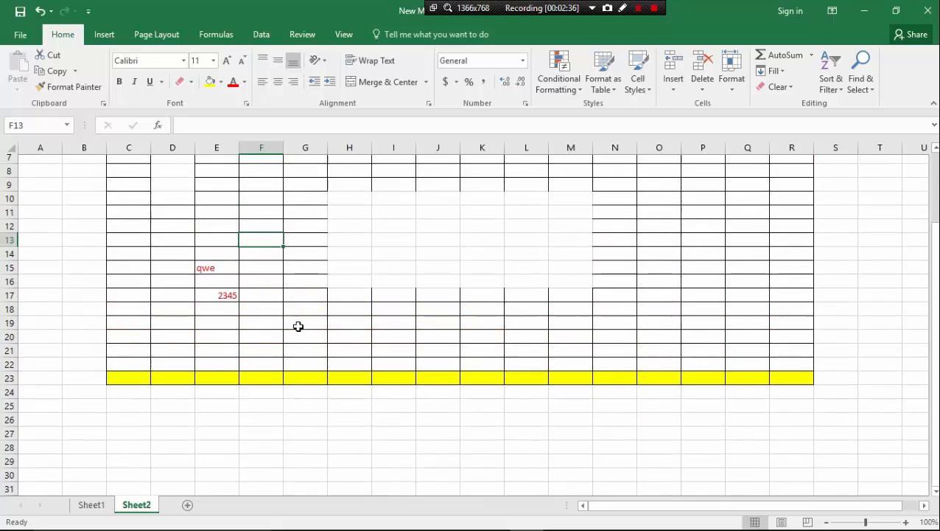
{"action": "scroll", "coordinate": [298, 326], "scroll_direction": "up", "scroll_amount": 2}
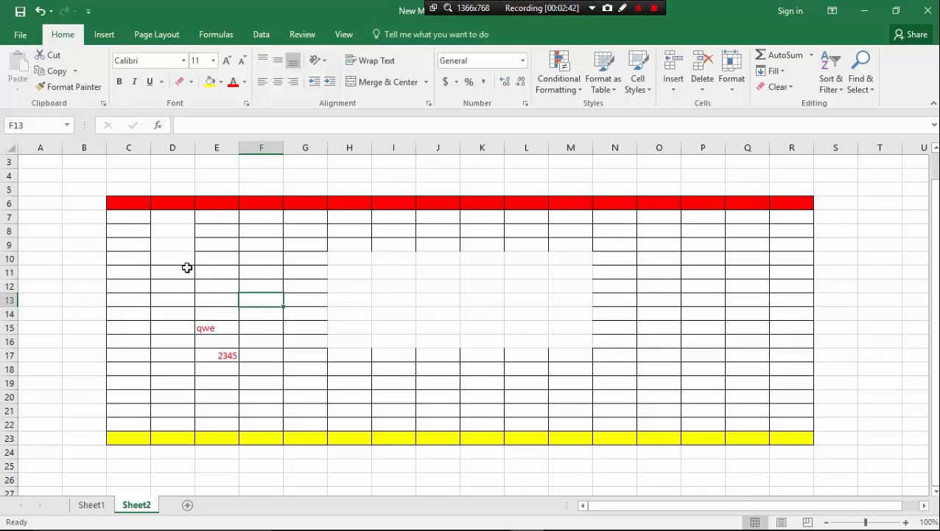
{"action": "scroll", "coordinate": [187, 267], "scroll_direction": "down", "scroll_amount": 4}
{"action": "left_click_drag", "start_coordinate": [116, 310], "coordinate": [405, 424]}
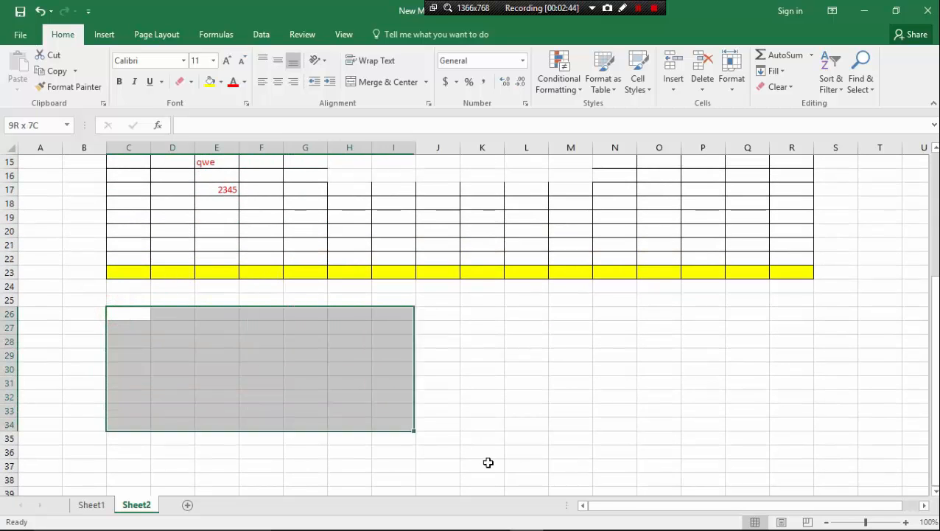
{"action": "left_click_drag", "start_coordinate": [488, 462], "coordinate": [586, 485]}
{"action": "left_click", "coordinate": [586, 484]}
{"action": "left_click_drag", "start_coordinate": [158, 290], "coordinate": [427, 390]}
{"action": "left_click", "coordinate": [236, 381]}
Apply All Borders to the range C29:L37 to create a second table below the first
{"action": "left_click_drag", "start_coordinate": [136, 356], "coordinate": [541, 461]}
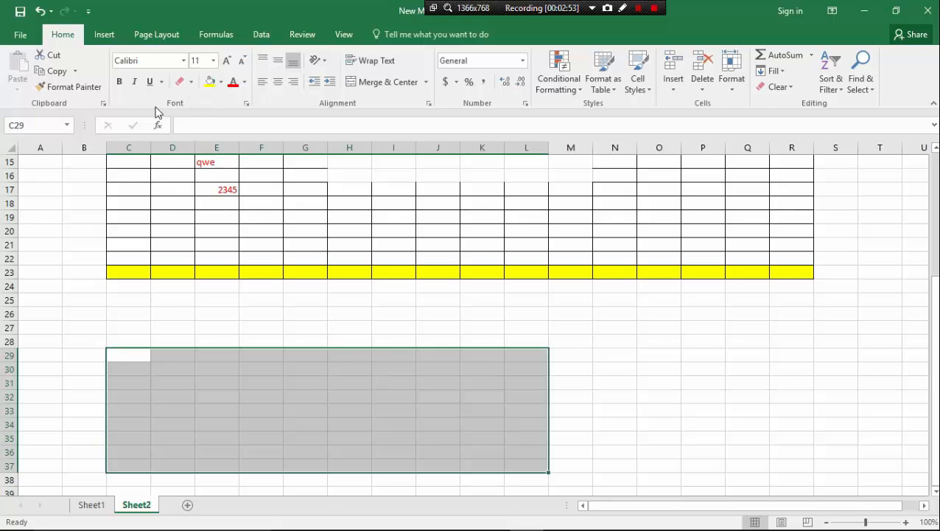
{"action": "left_click", "coordinate": [193, 84]}
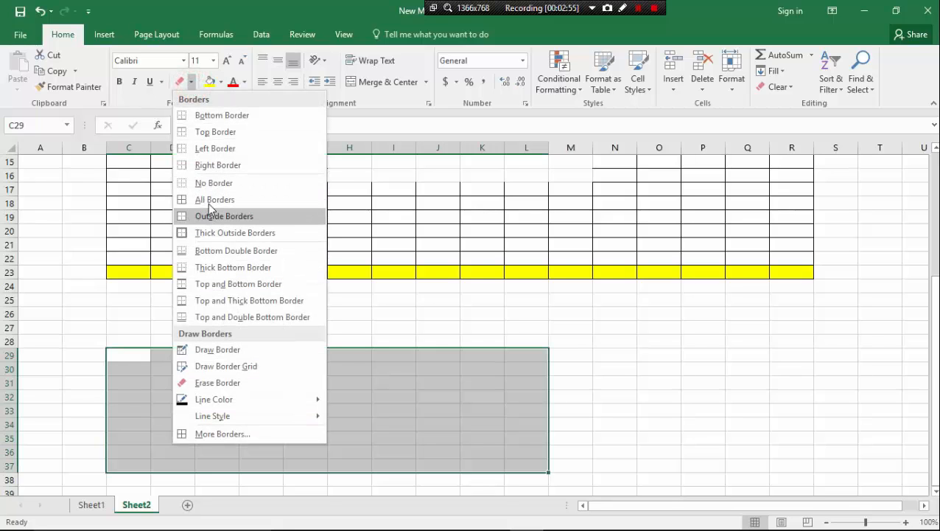
{"action": "left_click", "coordinate": [210, 199]}
{"action": "left_click", "coordinate": [214, 285]}
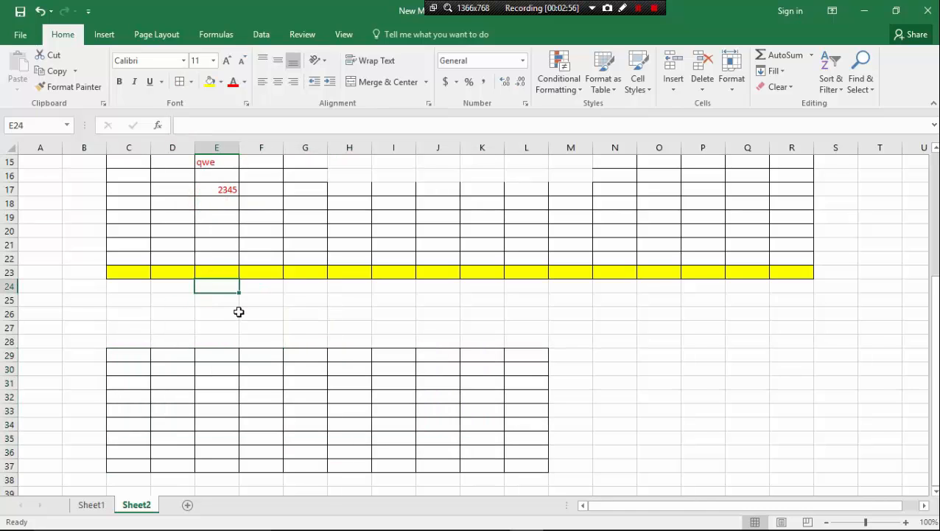
Choose standard red as the border line colour and draw a red border around the second table, C29:L37
{"action": "scroll", "coordinate": [241, 312], "scroll_direction": "down", "scroll_amount": 1}
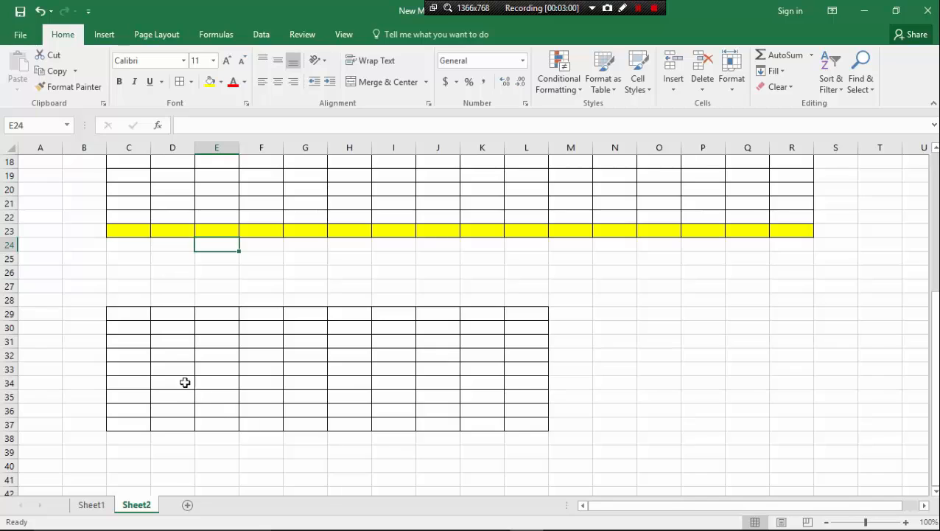
{"action": "left_click_drag", "start_coordinate": [115, 313], "coordinate": [516, 420]}
{"action": "left_click", "coordinate": [191, 82]}
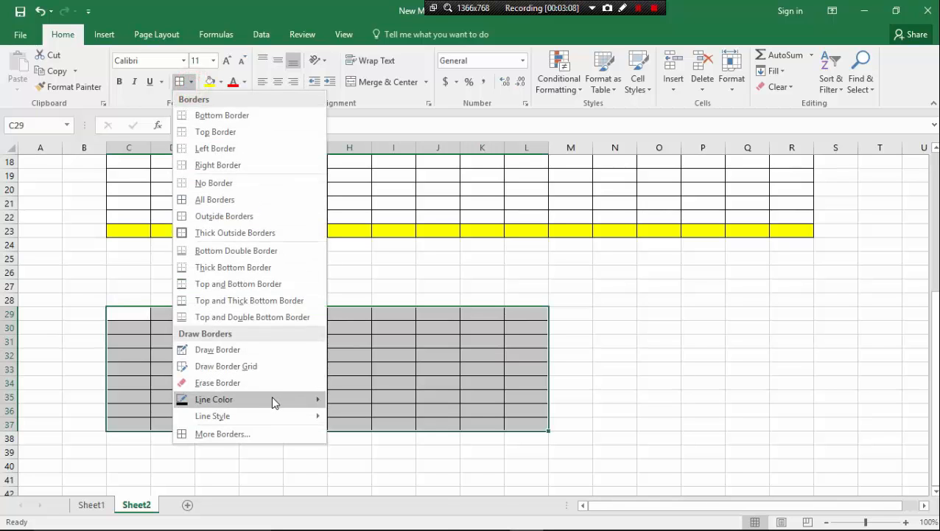
{"action": "mouse_move", "coordinate": [272, 398]}
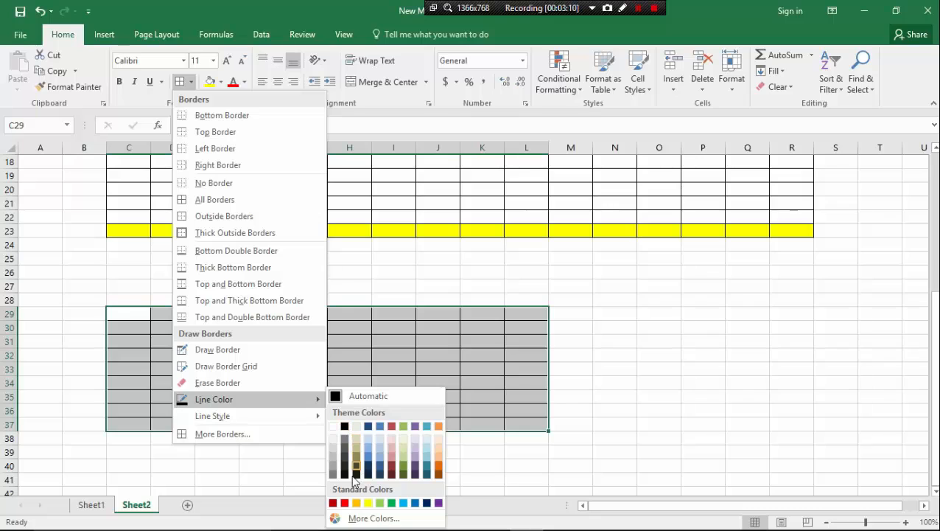
{"action": "left_click", "coordinate": [344, 503]}
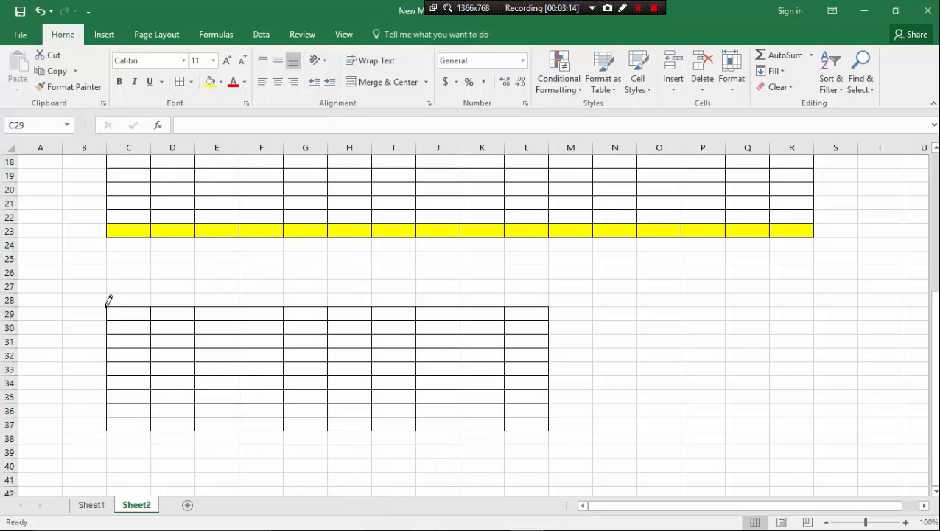
{"action": "left_click_drag", "start_coordinate": [106, 307], "coordinate": [543, 417]}
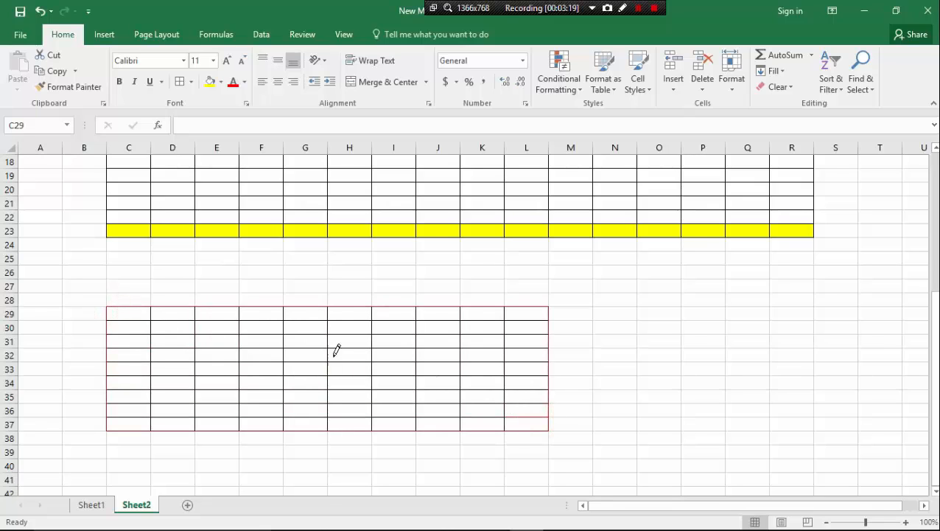
Apply All Borders to the range C29:L37 so the inner lines also use the red line colour
{"action": "left_click", "coordinate": [191, 81]}
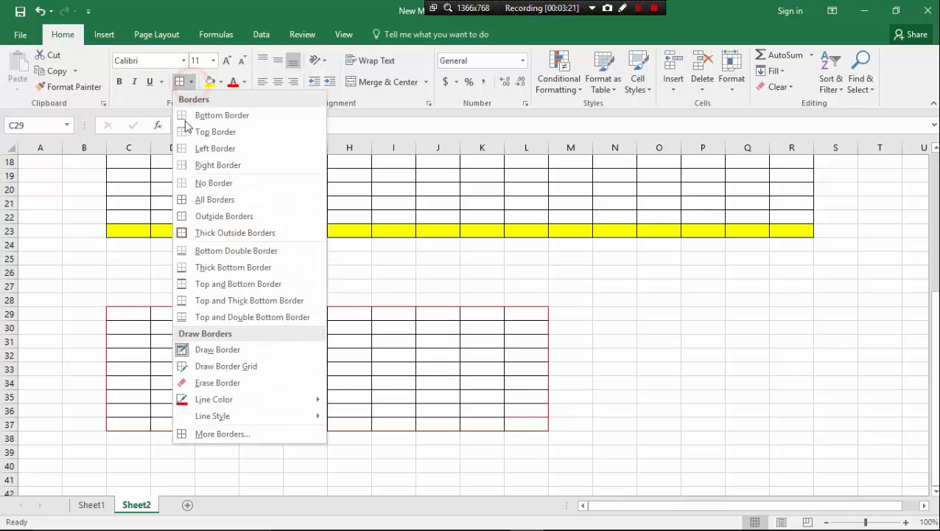
{"action": "left_click", "coordinate": [204, 203]}
{"action": "left_click", "coordinate": [203, 204]}
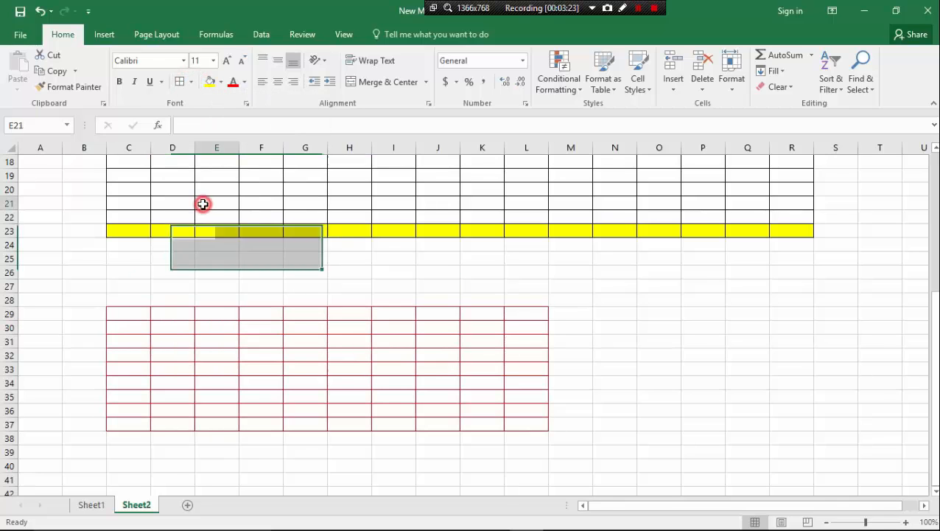
{"action": "left_click", "coordinate": [218, 277]}
{"action": "left_click", "coordinate": [278, 267]}
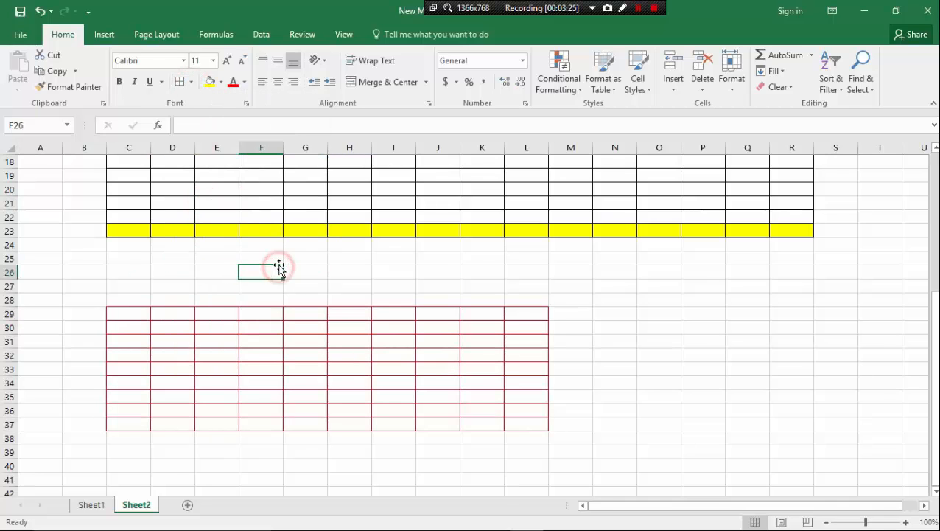
{"action": "scroll", "coordinate": [294, 263], "scroll_direction": "down", "scroll_amount": 2}
{"action": "scroll", "coordinate": [300, 264], "scroll_direction": "up", "scroll_amount": 2}
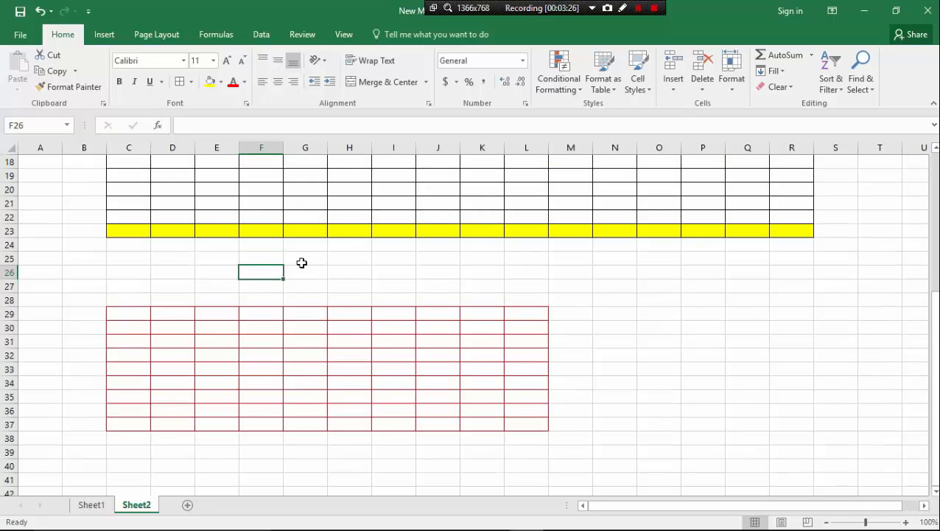
{"action": "scroll", "coordinate": [301, 263], "scroll_direction": "down", "scroll_amount": 1}
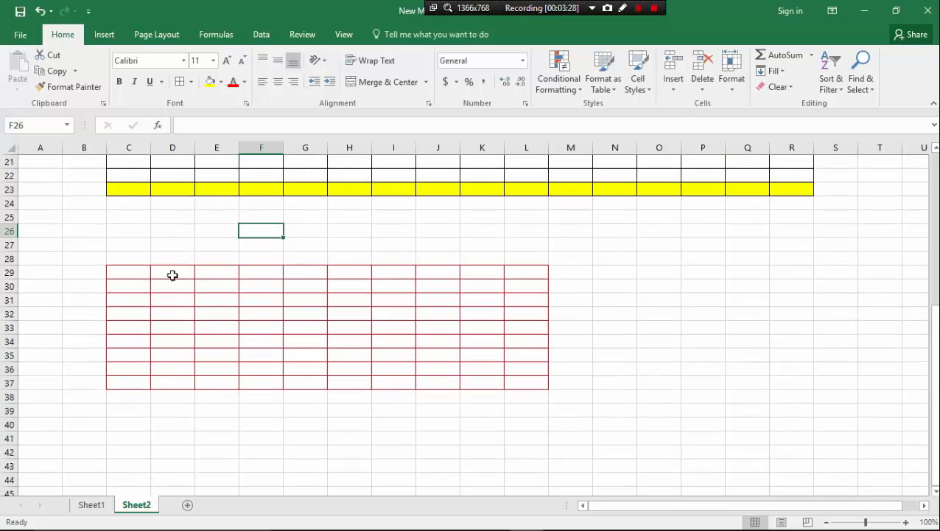
{"action": "scroll", "coordinate": [355, 350], "scroll_direction": "up", "scroll_amount": 4}
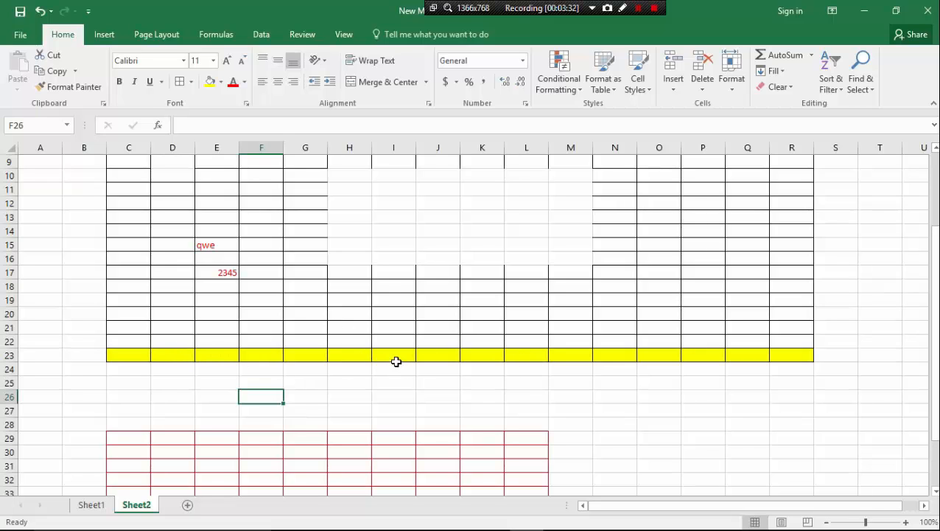
{"action": "scroll", "coordinate": [395, 361], "scroll_direction": "up", "scroll_amount": 1}
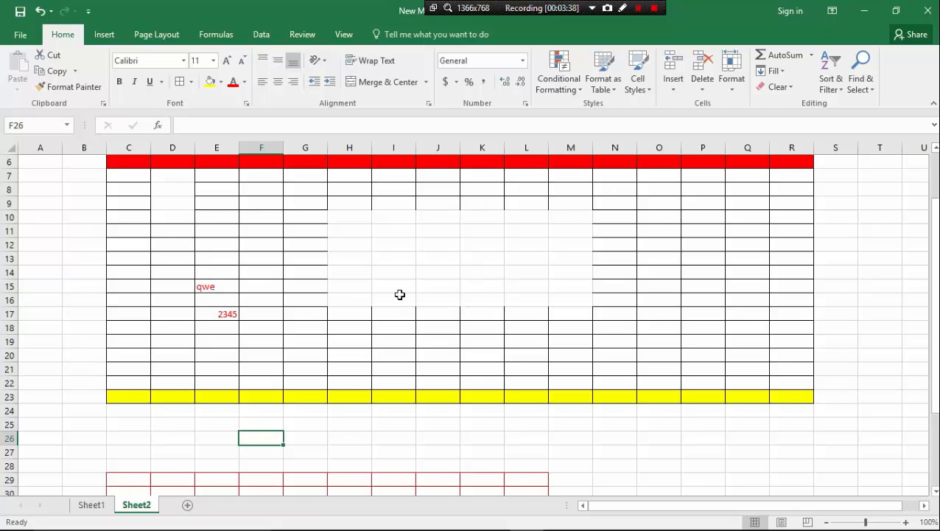
{"action": "scroll", "coordinate": [386, 285], "scroll_direction": "down", "scroll_amount": 5}
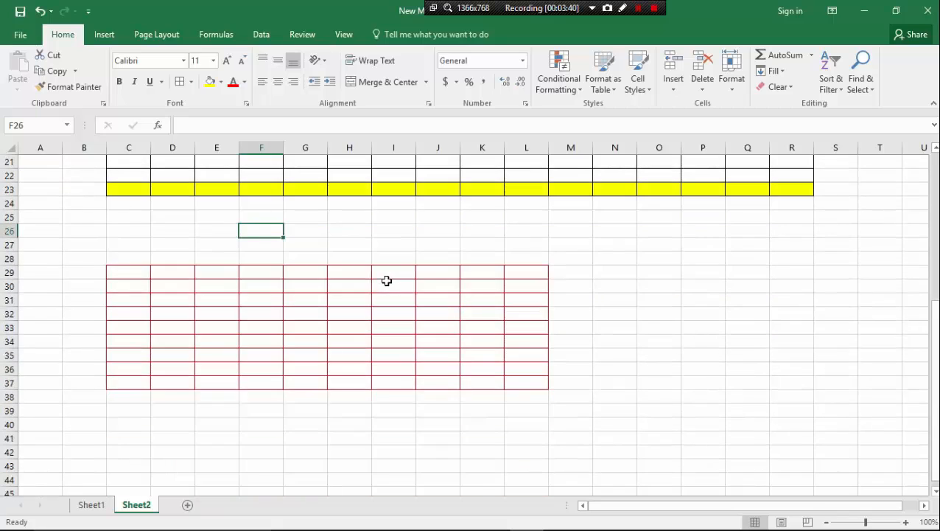
Create a third table by applying red All Borders to the range C40:N49
{"action": "scroll", "coordinate": [321, 271], "scroll_direction": "down", "scroll_amount": 2}
{"action": "left_click_drag", "start_coordinate": [109, 336], "coordinate": [614, 466]}
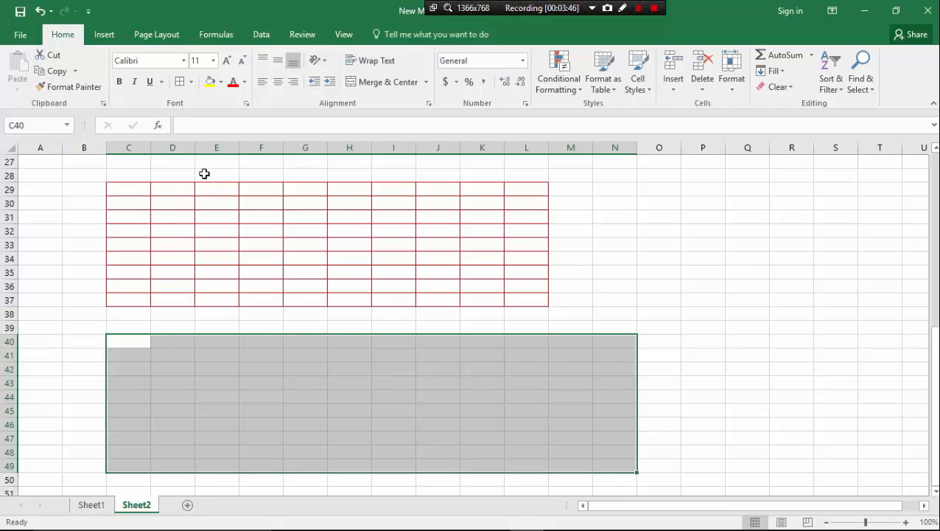
{"action": "left_click", "coordinate": [179, 82]}
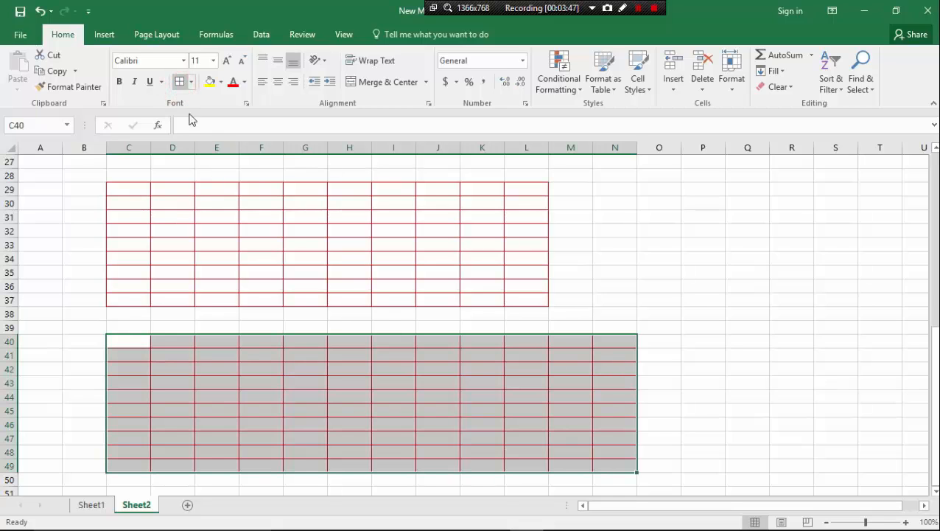
{"action": "left_click", "coordinate": [365, 358]}
Format the range C40:N49 as a table with the dark red table style, leaving the option for existing headers off
{"action": "left_click", "coordinate": [134, 342]}
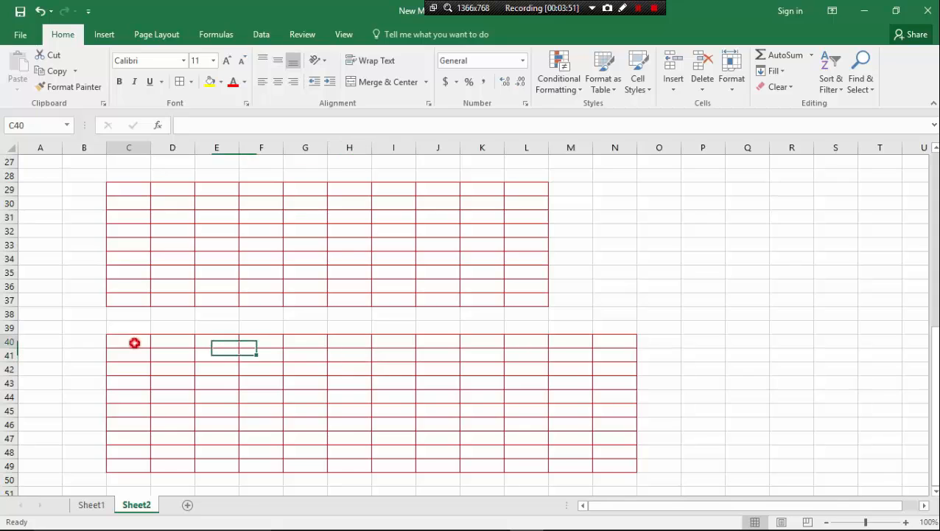
{"action": "left_click_drag", "start_coordinate": [184, 355], "coordinate": [616, 467]}
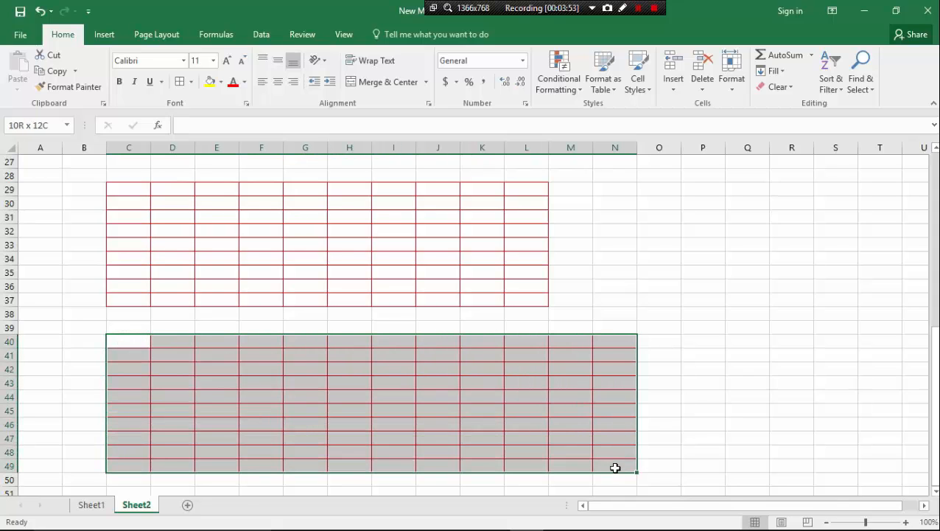
{"action": "left_click", "coordinate": [604, 82]}
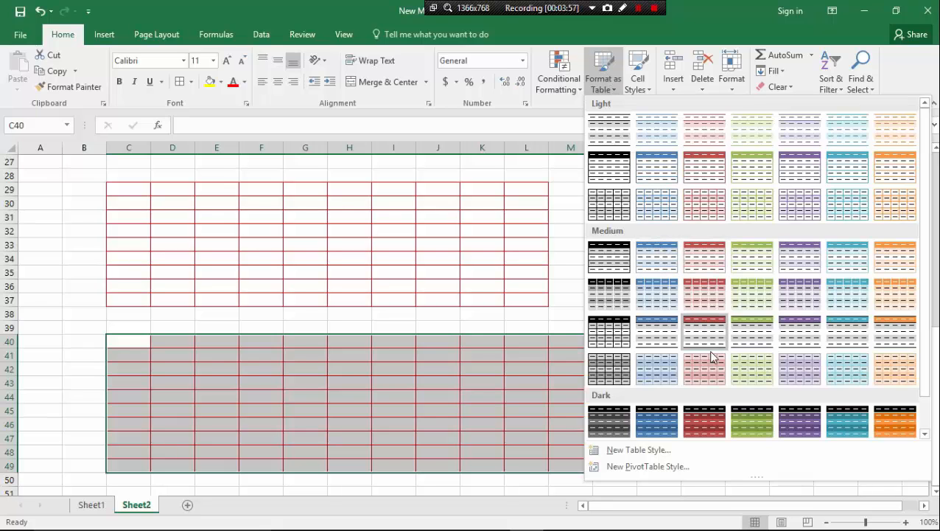
{"action": "left_click", "coordinate": [705, 420]}
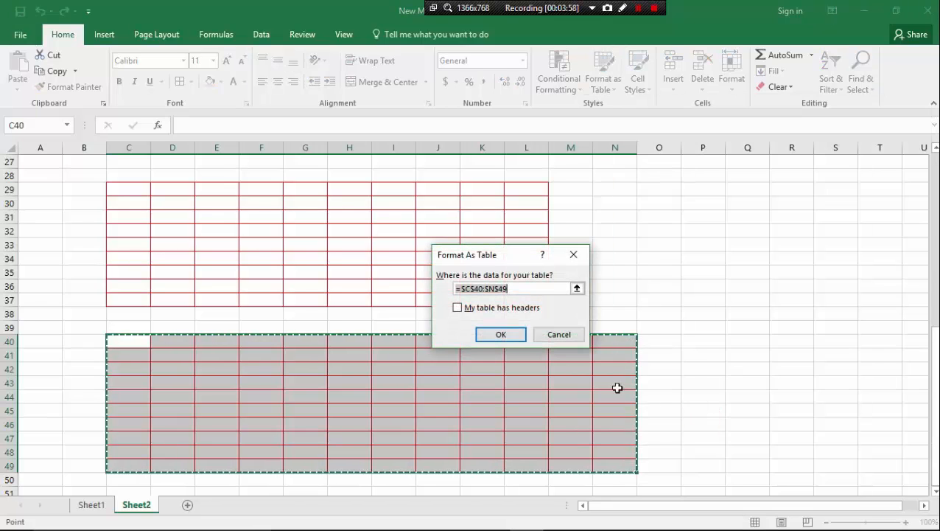
{"action": "left_click", "coordinate": [505, 334]}
{"action": "scroll", "coordinate": [509, 333], "scroll_direction": "down", "scroll_amount": 3}
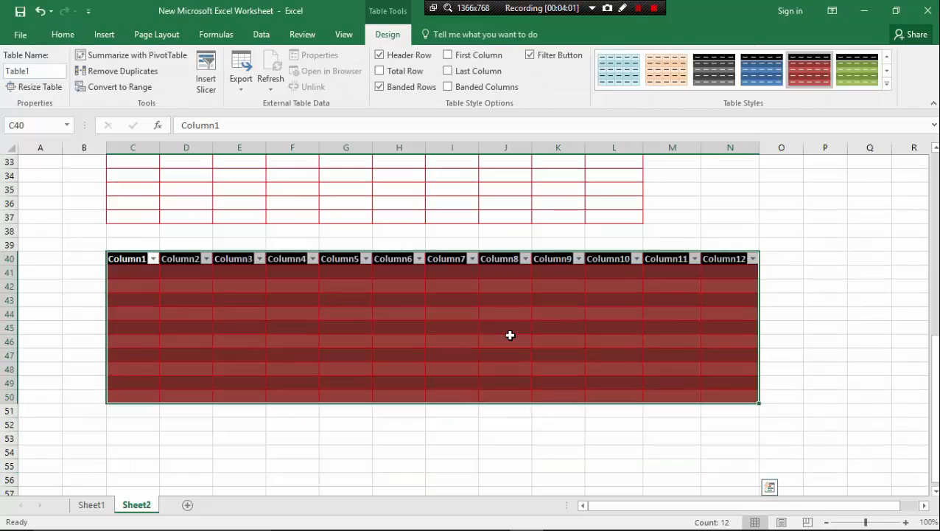
{"action": "scroll", "coordinate": [511, 334], "scroll_direction": "up", "scroll_amount": 2}
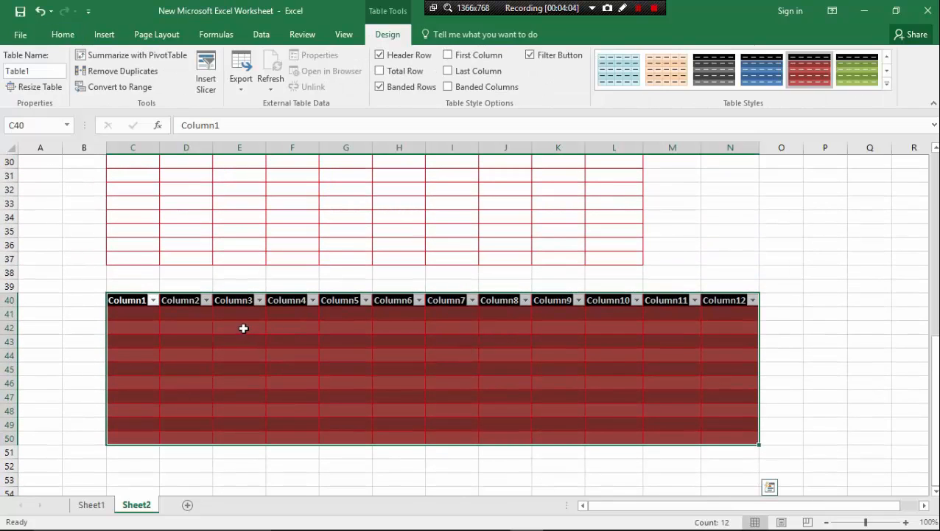
{"action": "left_click", "coordinate": [346, 333]}
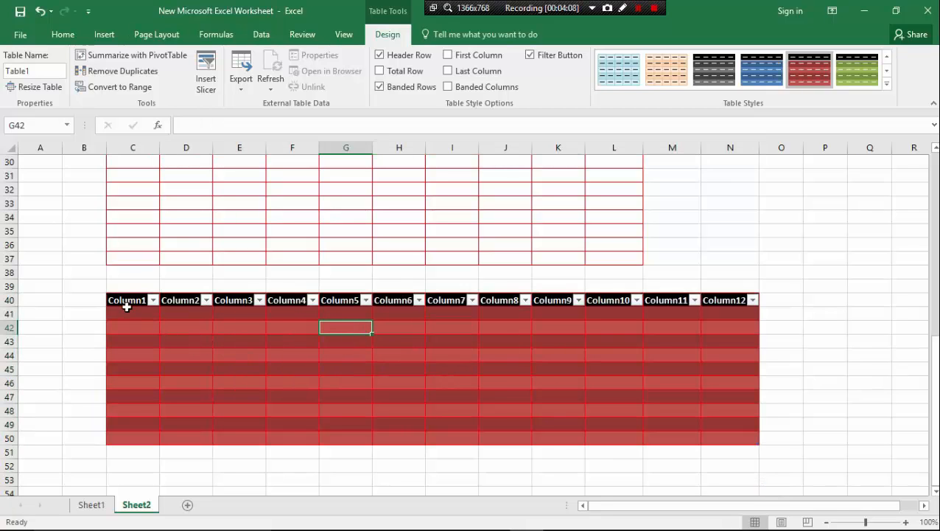
Restyle the table C40:N50 with the grey, black-gridded Medium table style
{"action": "left_click_drag", "start_coordinate": [127, 307], "coordinate": [731, 440]}
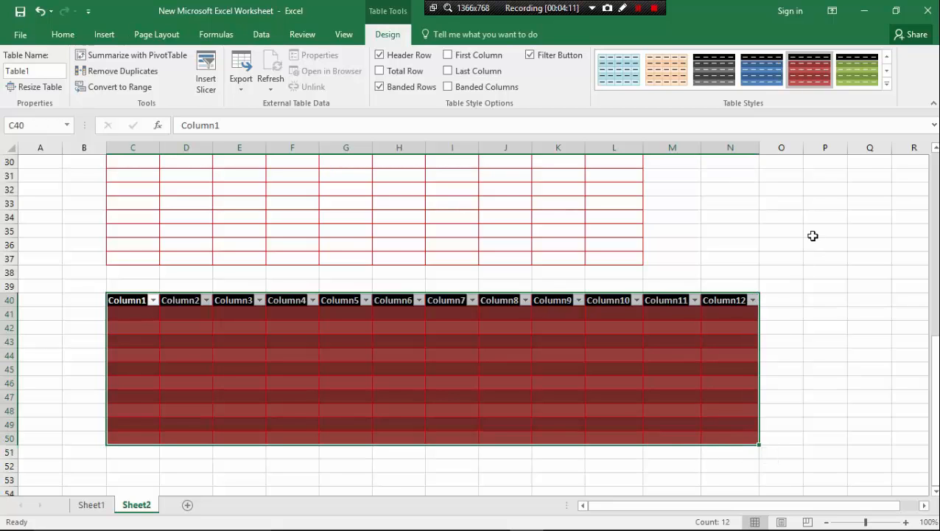
{"action": "left_click", "coordinate": [887, 86]}
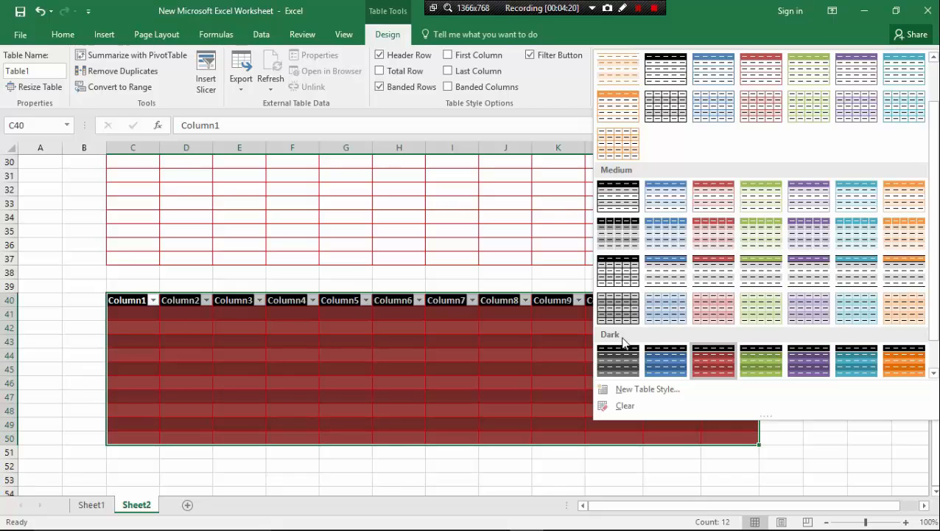
{"action": "left_click", "coordinate": [622, 308]}
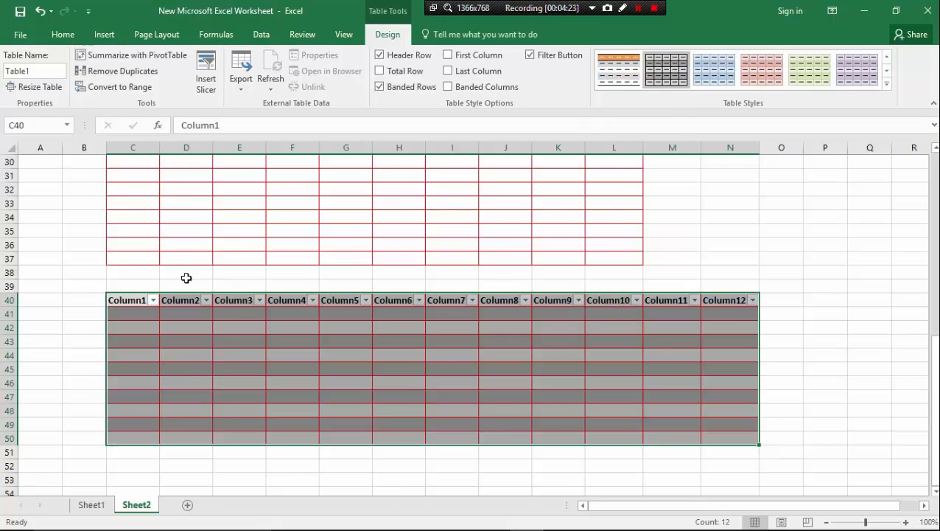
Change the table C40:N50 to the Light table style with a blue header row and blue lines
{"action": "left_click_drag", "start_coordinate": [127, 300], "coordinate": [739, 435]}
{"action": "left_click", "coordinate": [888, 87]}
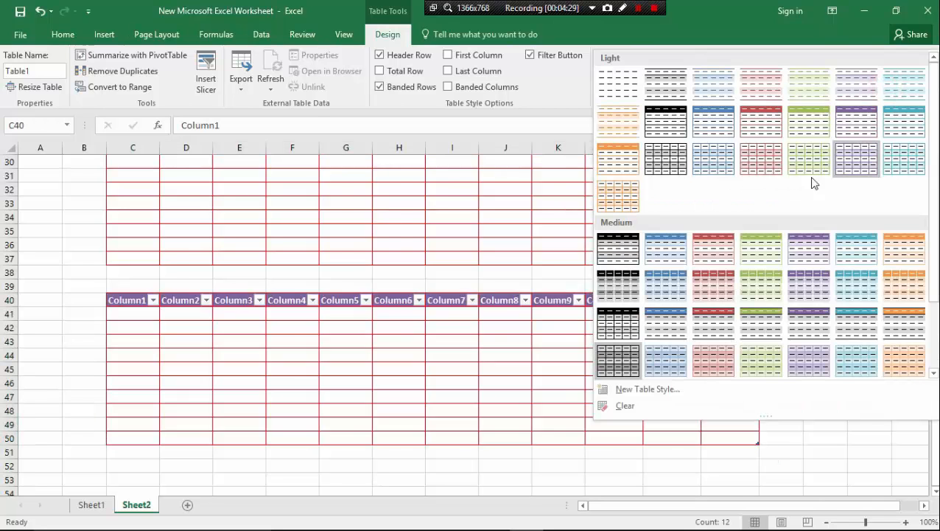
{"action": "left_click", "coordinate": [712, 121]}
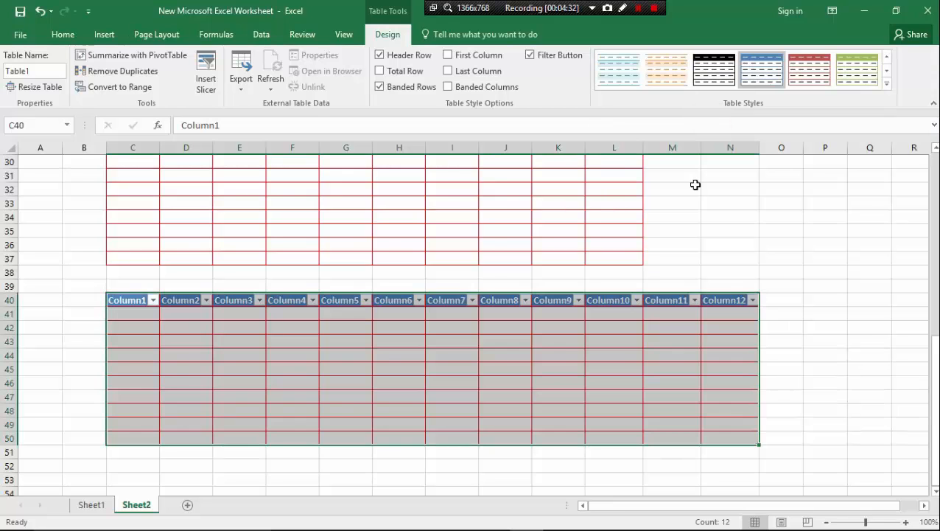
Look over all the bordered tables on Sheet2, from the first table to the empty rows below the last one
{"action": "left_click", "coordinate": [695, 201]}
{"action": "scroll", "coordinate": [685, 206], "scroll_direction": "down", "scroll_amount": 3}
{"action": "scroll", "coordinate": [321, 319], "scroll_direction": "up", "scroll_amount": 10}
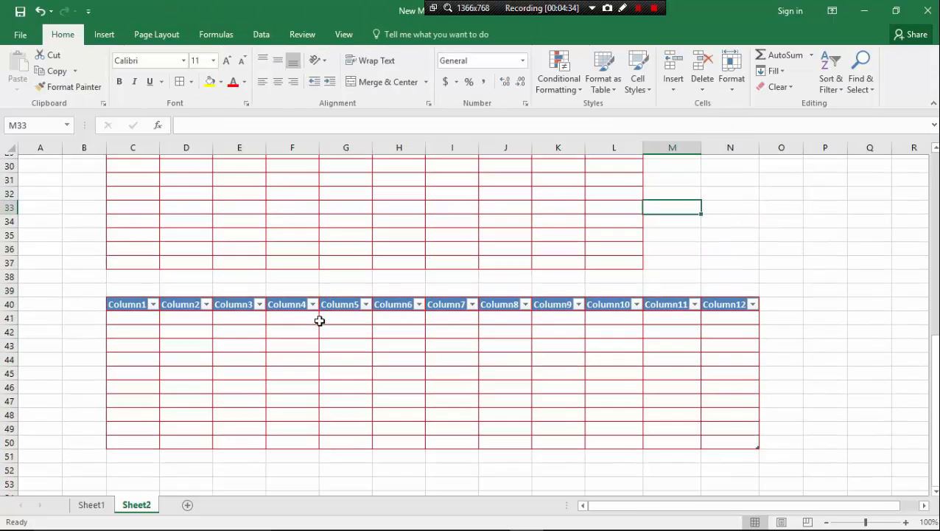
{"action": "scroll", "coordinate": [333, 324], "scroll_direction": "up", "scroll_amount": 3}
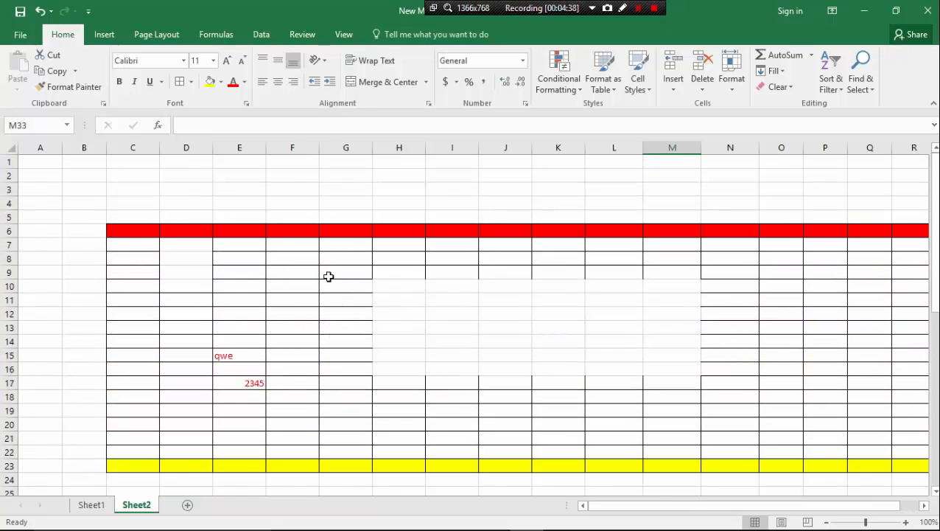
{"action": "scroll", "coordinate": [275, 359], "scroll_direction": "down", "scroll_amount": 11}
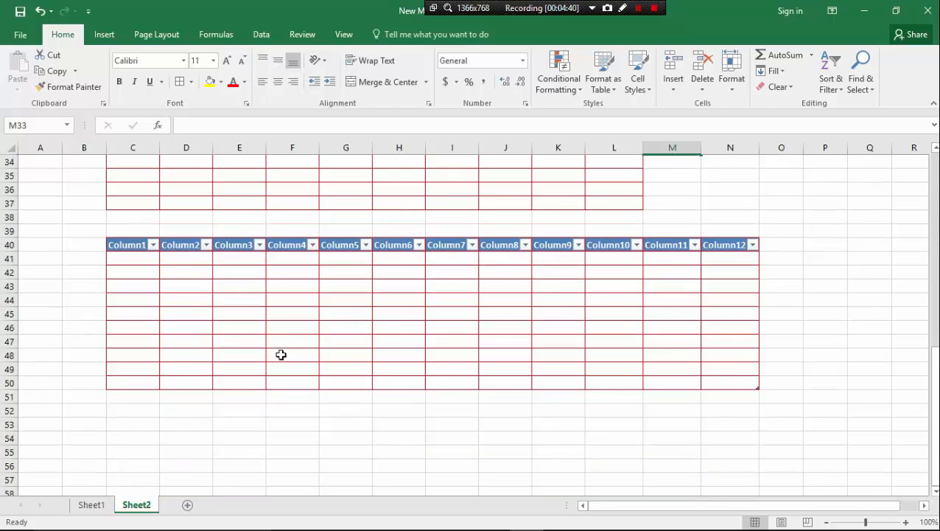
{"action": "scroll", "coordinate": [281, 353], "scroll_direction": "down", "scroll_amount": 1}
{"action": "scroll", "coordinate": [191, 343], "scroll_direction": "down", "scroll_amount": 2}
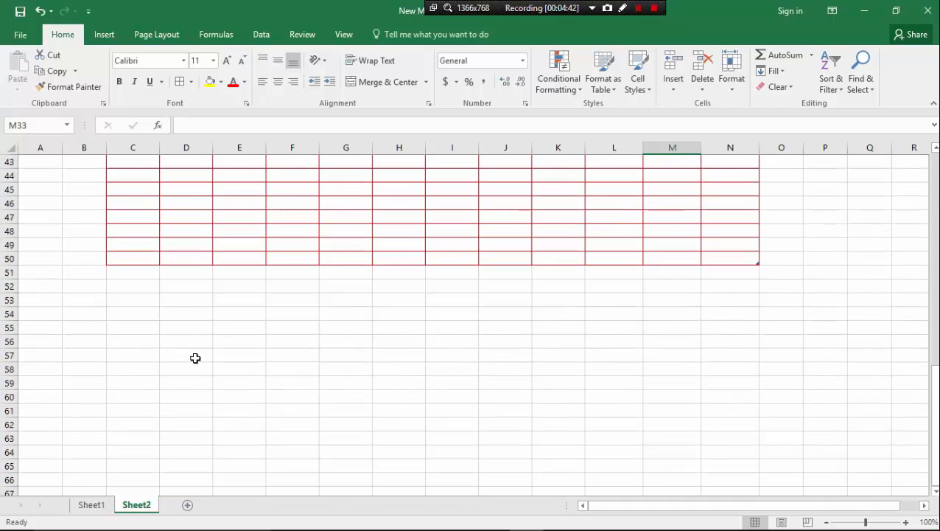
Choose the thick solid border line style and draw a red outline around the empty range E56:J63
{"action": "left_click", "coordinate": [190, 82]}
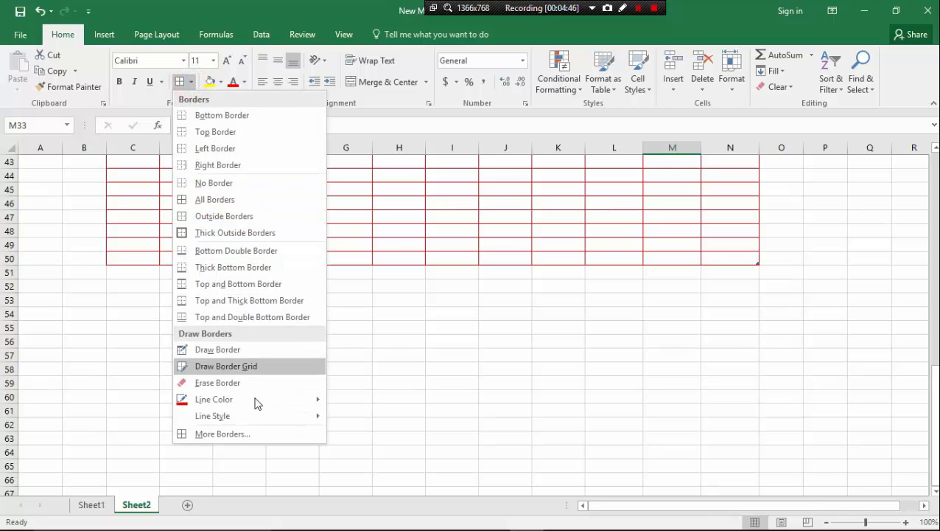
{"action": "mouse_move", "coordinate": [276, 417]}
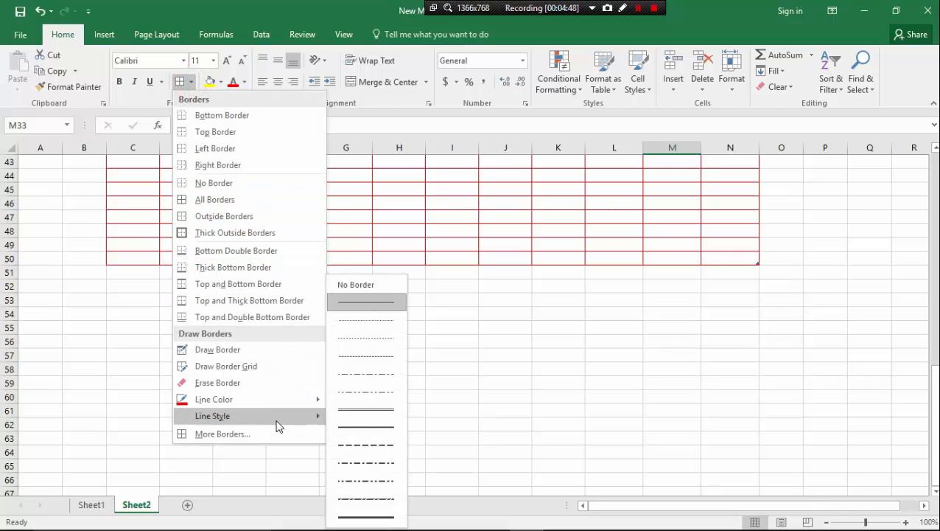
{"action": "left_click", "coordinate": [383, 516]}
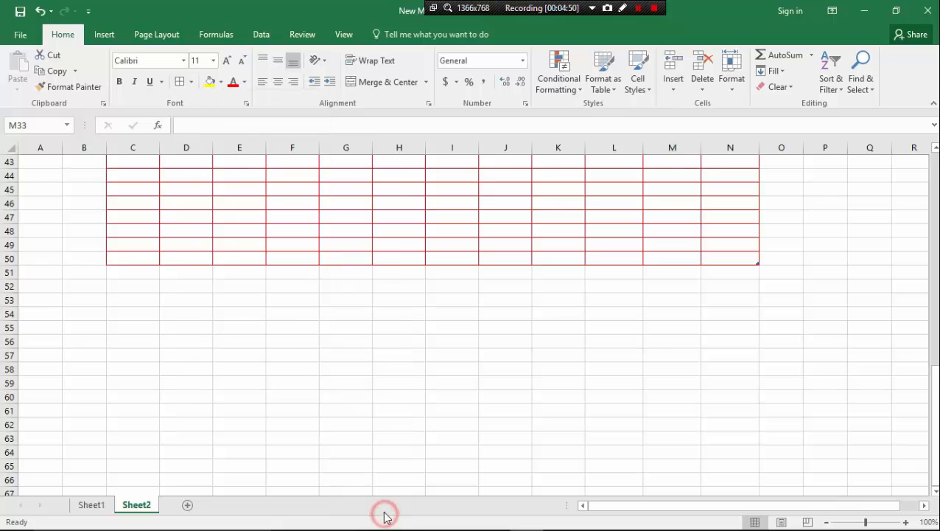
{"action": "left_click_drag", "start_coordinate": [227, 335], "coordinate": [488, 439]}
{"action": "left_click", "coordinate": [479, 439]}
{"action": "scroll", "coordinate": [468, 399], "scroll_direction": "down", "scroll_amount": 3}
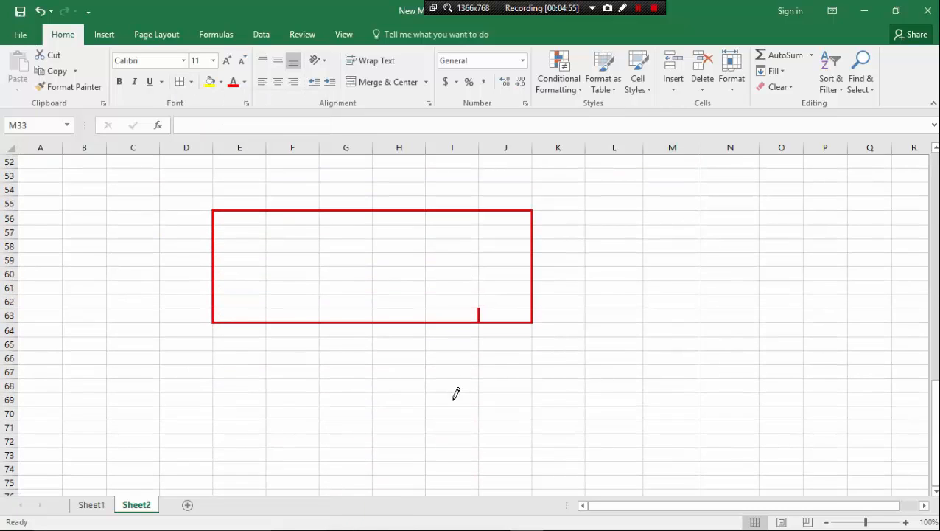
Draw more thick red outlines in the empty area, including around I66:I69 and J68:O79
{"action": "mouse_move", "coordinate": [452, 401]}
{"action": "left_mouse_down"}
{"action": "mouse_move", "coordinate": [459, 361]}
{"action": "mouse_move", "coordinate": [475, 350]}
{"action": "left_mouse_up"}
{"action": "scroll", "coordinate": [545, 328], "scroll_direction": "down", "scroll_amount": 2}
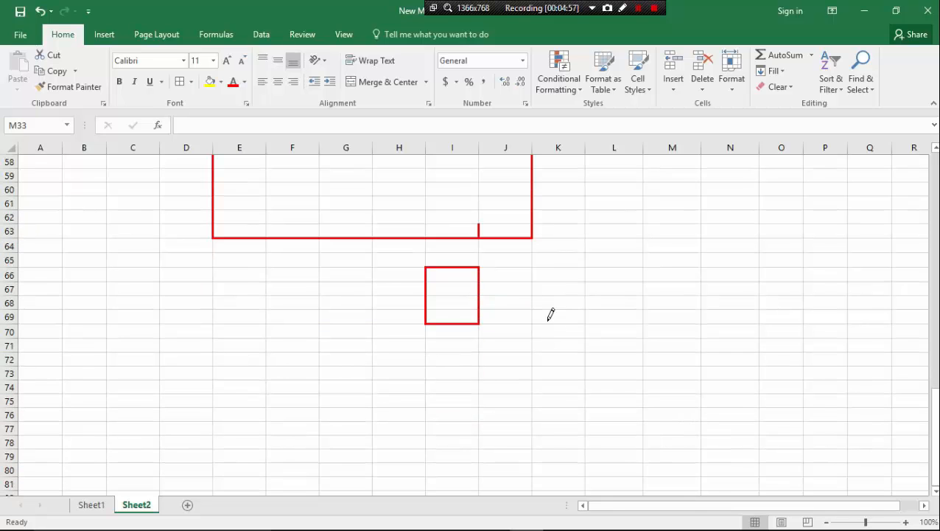
{"action": "mouse_move", "coordinate": [522, 302]}
{"action": "left_mouse_down"}
{"action": "mouse_move", "coordinate": [756, 436]}
{"action": "mouse_move", "coordinate": [792, 468]}
{"action": "left_mouse_up"}
{"action": "scroll", "coordinate": [646, 413], "scroll_direction": "down", "scroll_amount": 3}
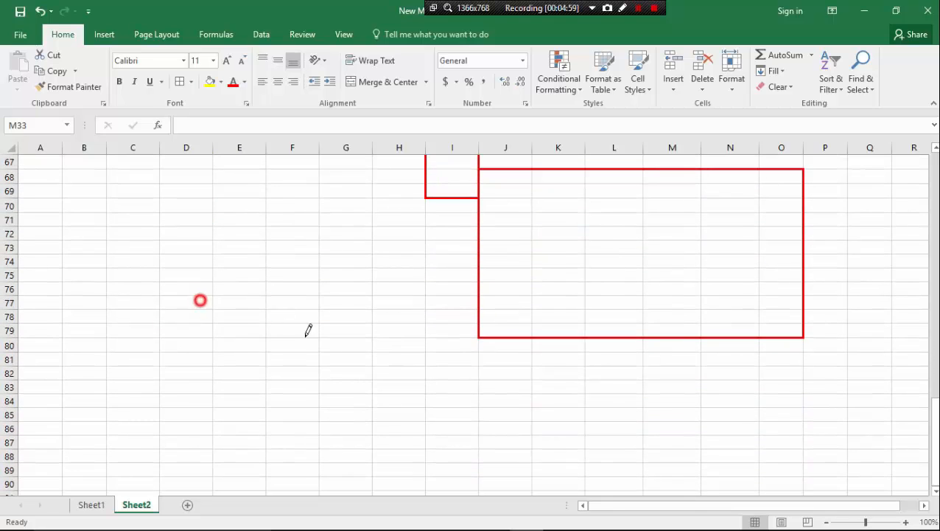
{"action": "left_click_drag", "start_coordinate": [308, 330], "coordinate": [399, 427]}
{"action": "left_click", "coordinate": [637, 9]}
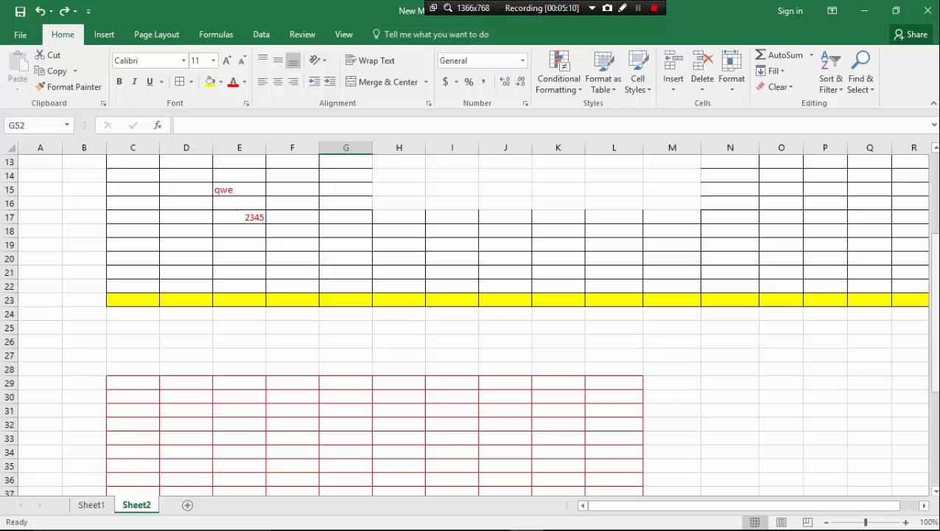
Choose the thick solid border line style and draw a red outline around the second table, C29:L37
{"action": "scroll", "coordinate": [903, 332], "scroll_direction": "down", "scroll_amount": 3}
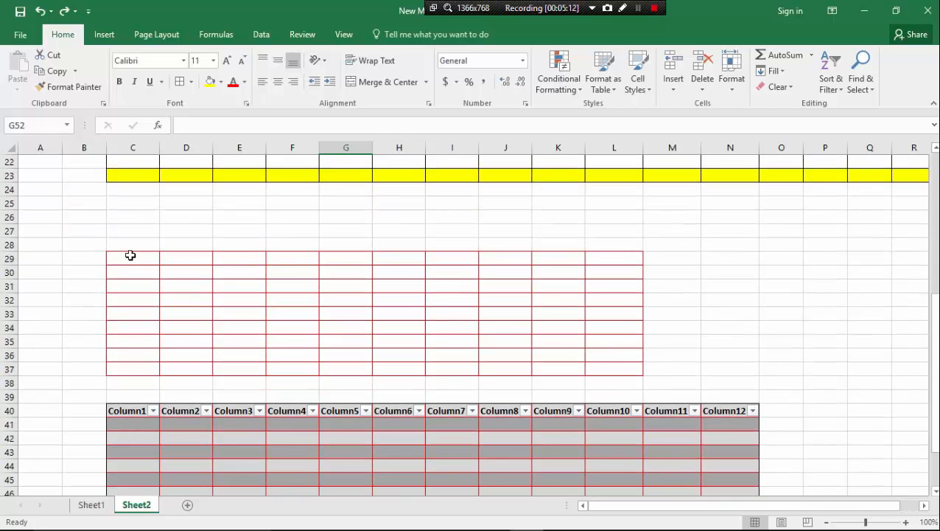
{"action": "left_click_drag", "start_coordinate": [130, 255], "coordinate": [610, 364]}
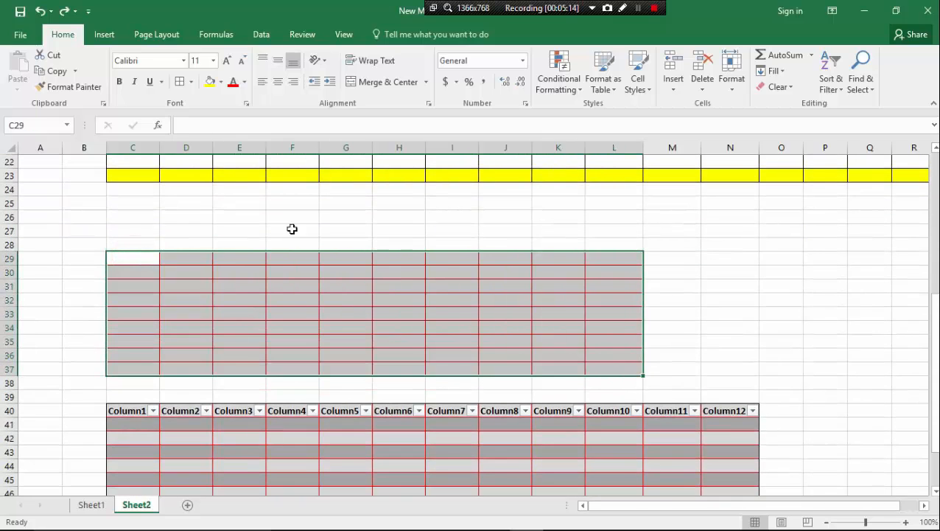
{"action": "left_click", "coordinate": [189, 84]}
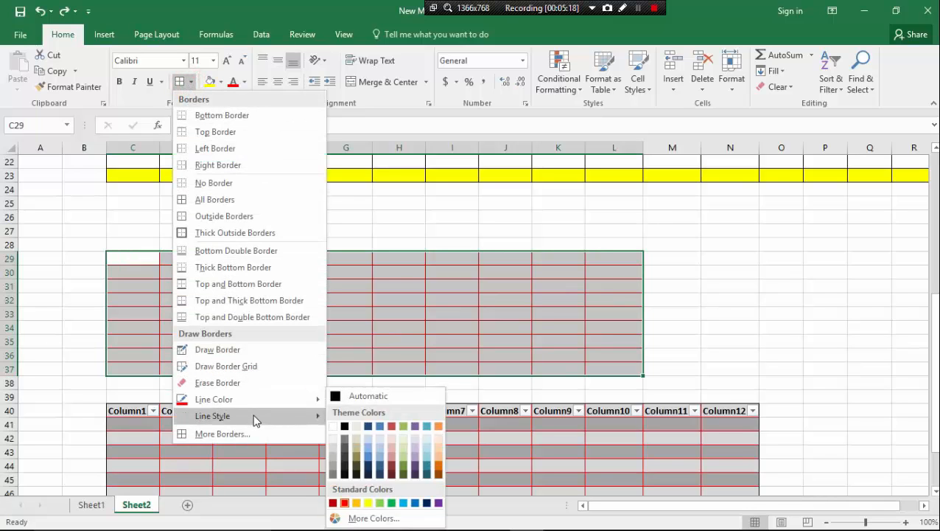
{"action": "mouse_move", "coordinate": [256, 420]}
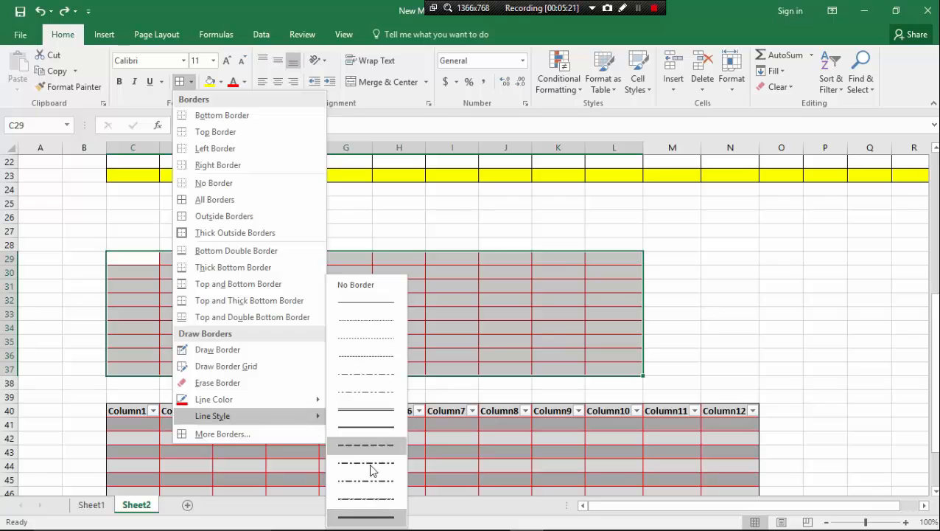
{"action": "left_click", "coordinate": [371, 516]}
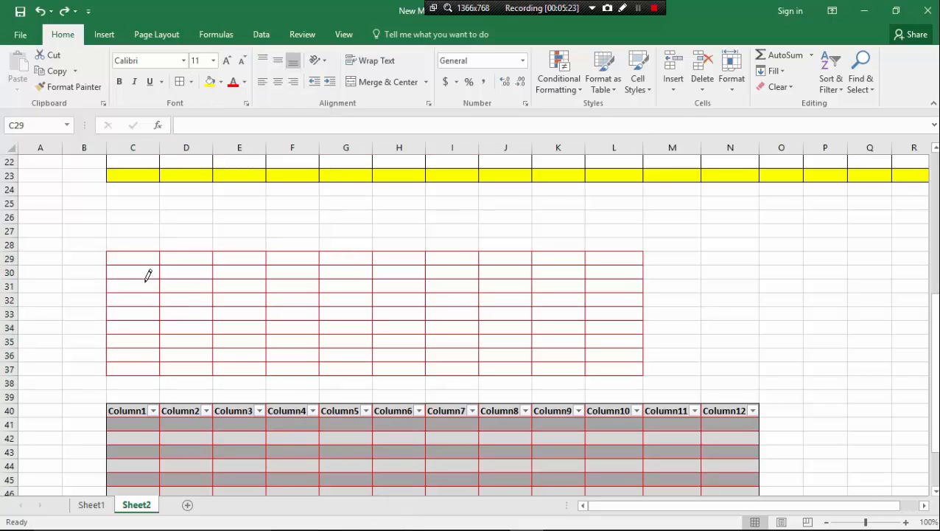
{"action": "left_click_drag", "start_coordinate": [109, 249], "coordinate": [609, 355]}
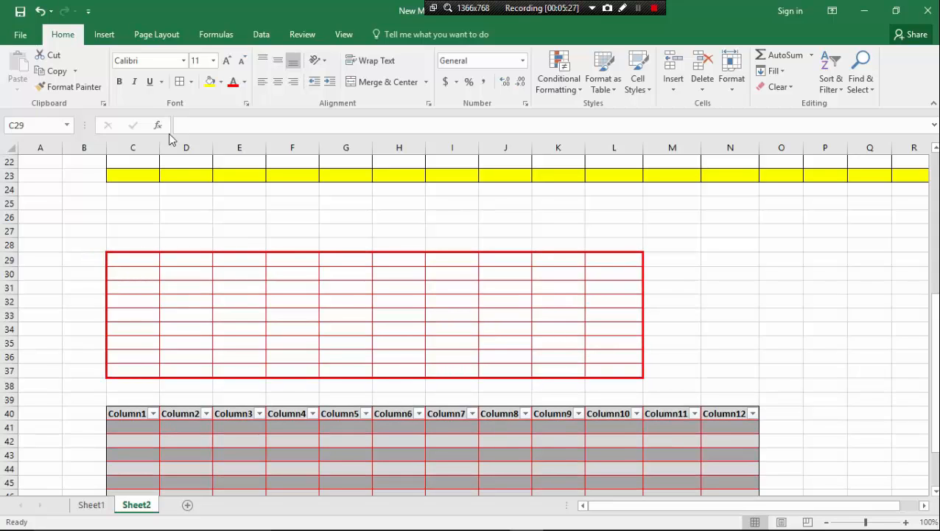
Apply All Borders to the range C29:L37 so its inner lines also use the thick red line
{"action": "left_click", "coordinate": [179, 81]}
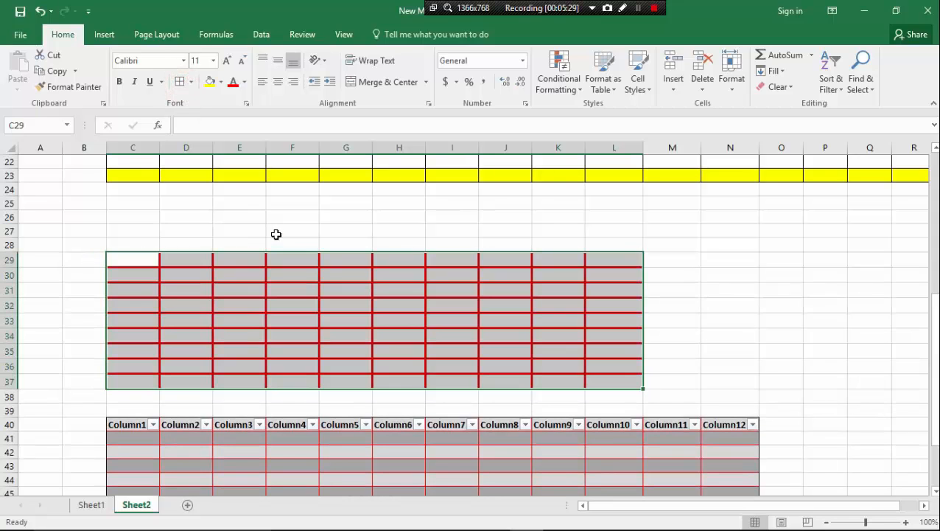
{"action": "left_click", "coordinate": [277, 232]}
{"action": "scroll", "coordinate": [296, 237], "scroll_direction": "down", "scroll_amount": 3}
{"action": "scroll", "coordinate": [296, 238], "scroll_direction": "up", "scroll_amount": 3}
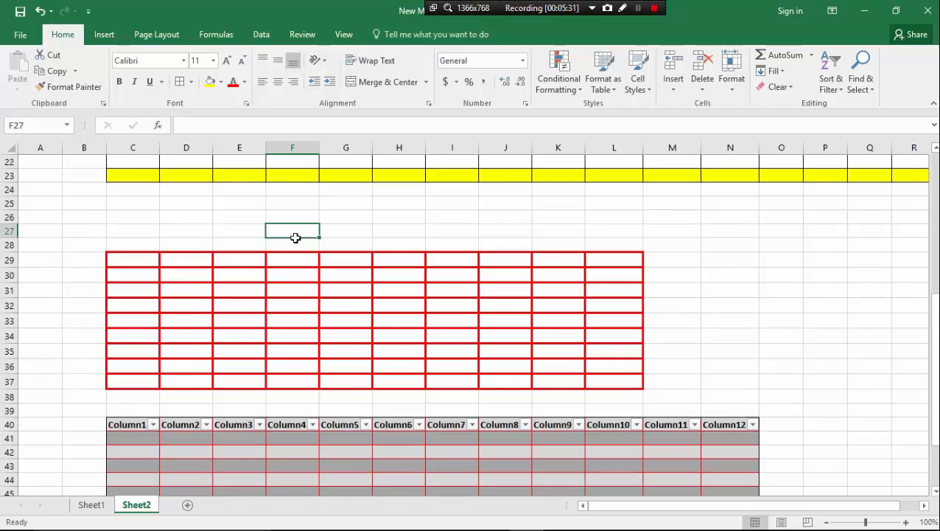
{"action": "scroll", "coordinate": [296, 237], "scroll_direction": "down", "scroll_amount": 3}
{"action": "scroll", "coordinate": [295, 238], "scroll_direction": "up", "scroll_amount": 2}
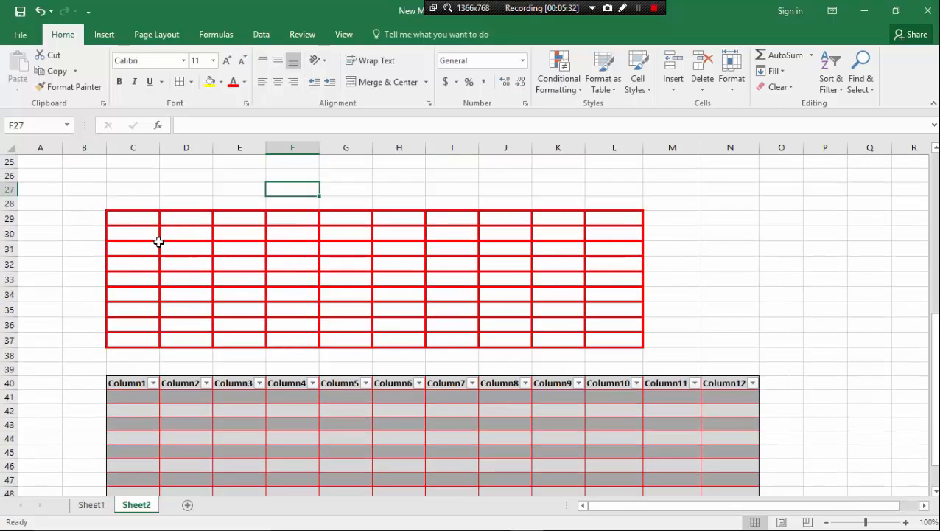
Draw a thick solid red outline around the styled table, C40:N50
{"action": "scroll", "coordinate": [158, 242], "scroll_direction": "down", "scroll_amount": 1}
{"action": "scroll", "coordinate": [292, 208], "scroll_direction": "down", "scroll_amount": 1}
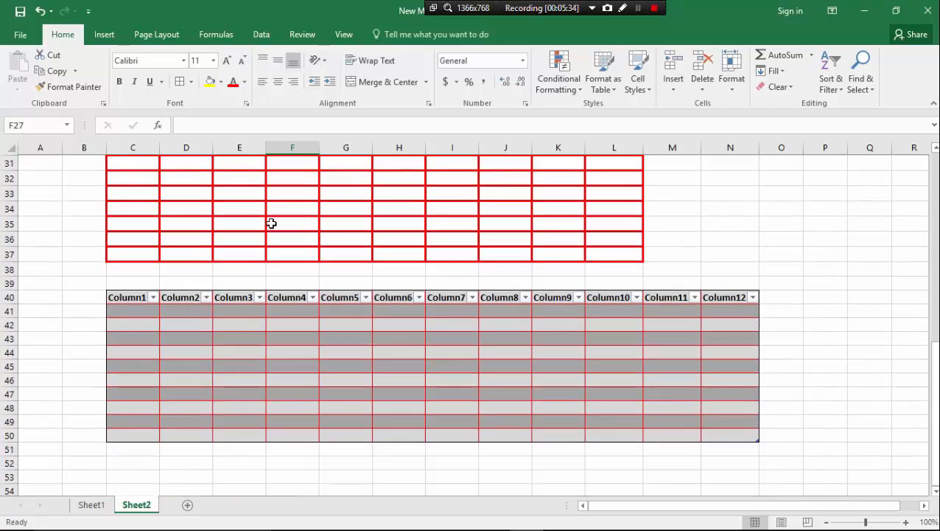
{"action": "left_click", "coordinate": [193, 84]}
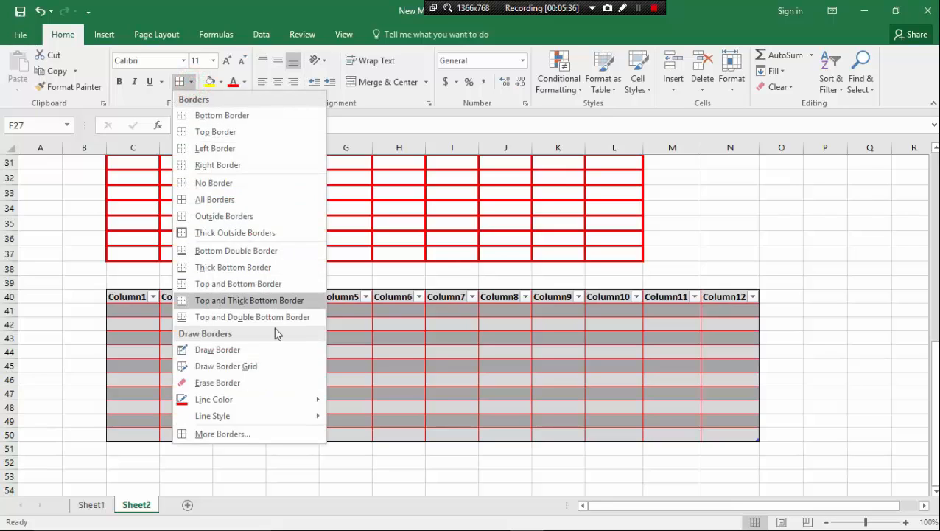
{"action": "mouse_move", "coordinate": [290, 418]}
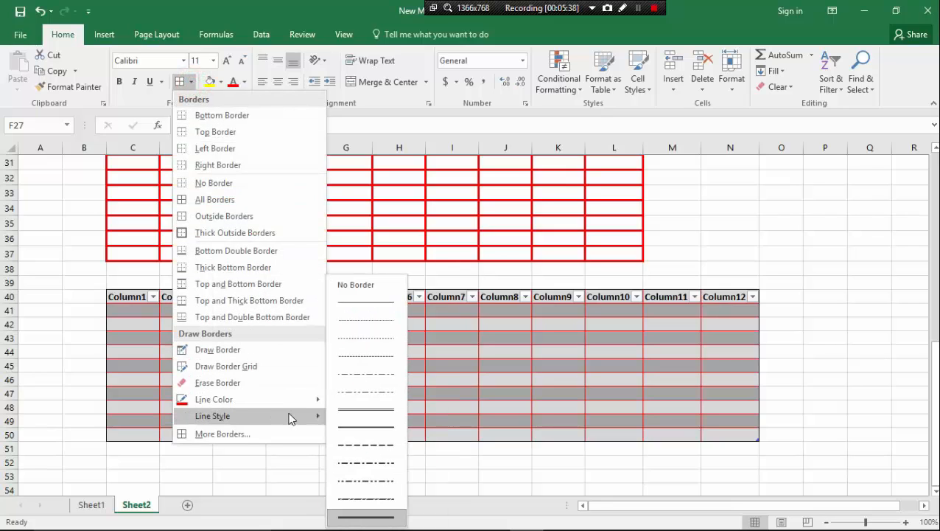
{"action": "left_click", "coordinate": [361, 515]}
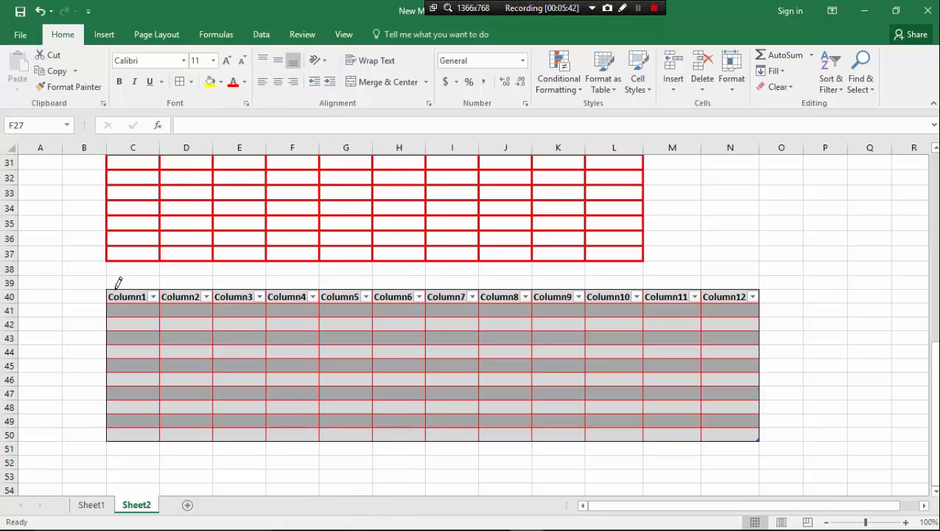
{"action": "mouse_move", "coordinate": [107, 288]}
{"action": "left_mouse_down"}
{"action": "mouse_move", "coordinate": [549, 401]}
{"action": "mouse_move", "coordinate": [691, 417]}
{"action": "mouse_move", "coordinate": [739, 433]}
{"action": "left_mouse_up"}
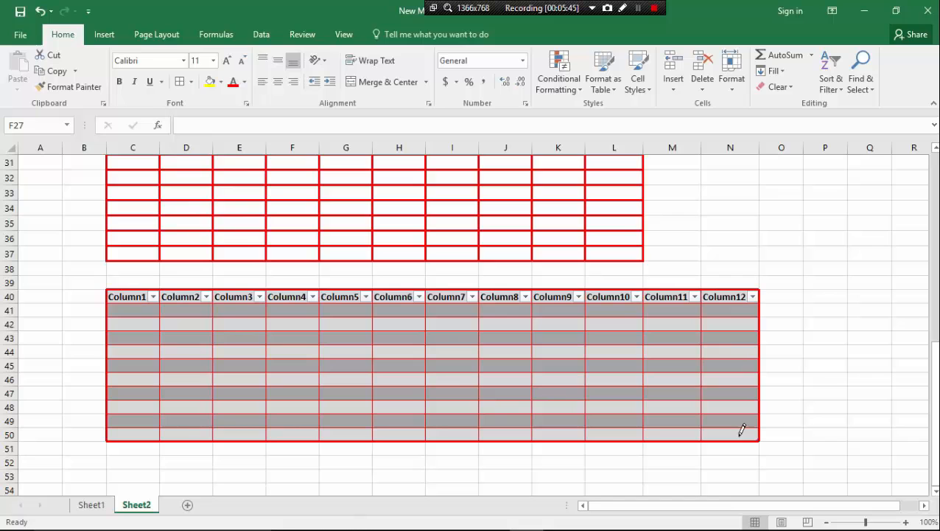
Apply All Borders with the thick red line to cell F27
{"action": "left_click", "coordinate": [180, 81]}
{"action": "scroll", "coordinate": [325, 209], "scroll_direction": "down", "scroll_amount": 6}
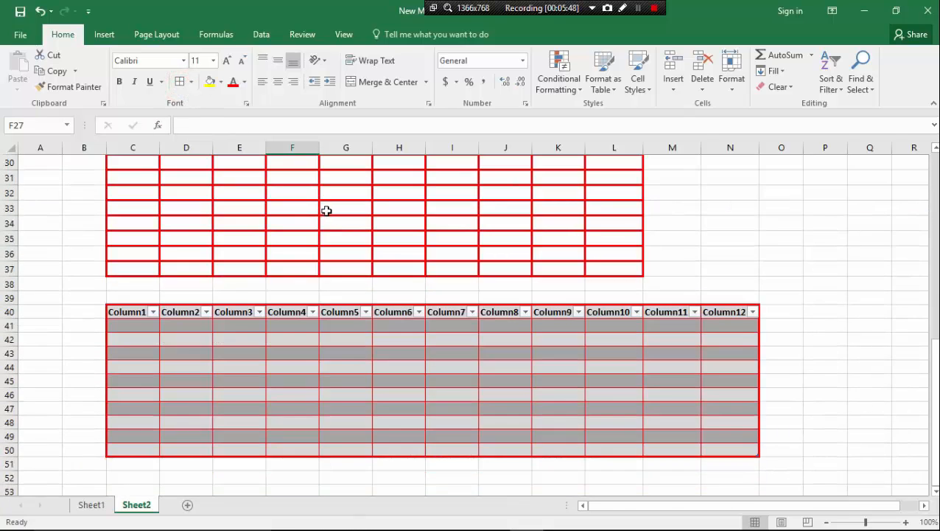
{"action": "left_click", "coordinate": [403, 266]}
Apply All Borders with the thick red line to the Column1 header cell, C40
{"action": "left_click", "coordinate": [124, 267]}
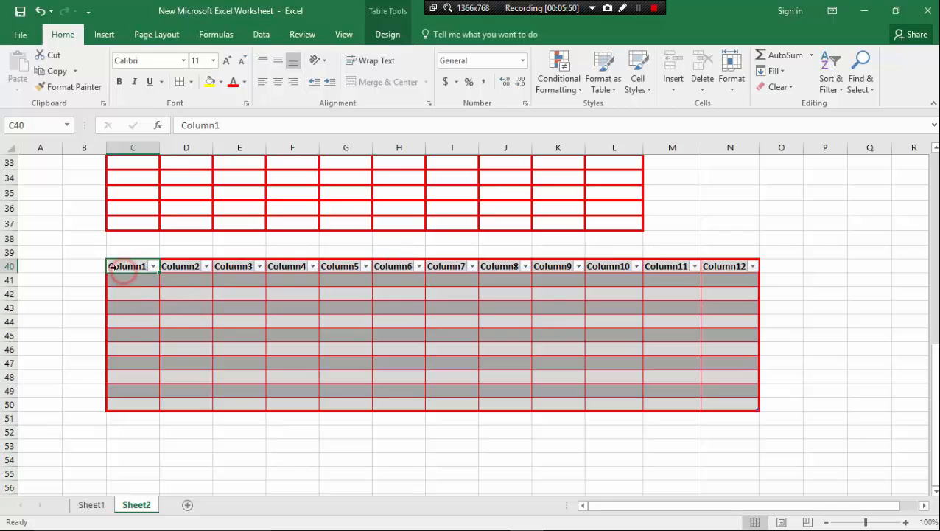
{"action": "scroll", "coordinate": [143, 261], "scroll_direction": "up", "scroll_amount": 1}
{"action": "scroll", "coordinate": [142, 262], "scroll_direction": "up", "scroll_amount": 2}
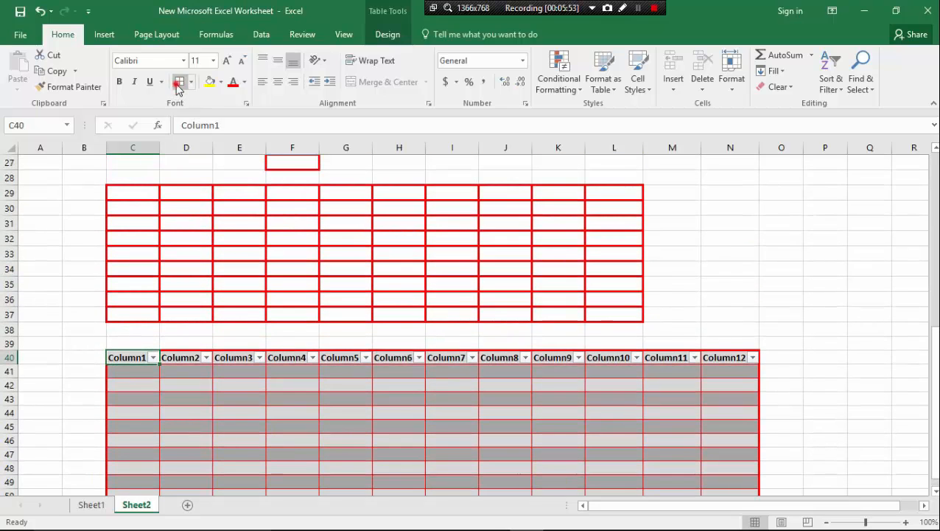
{"action": "left_click", "coordinate": [179, 82]}
{"action": "scroll", "coordinate": [308, 231], "scroll_direction": "down", "scroll_amount": 3}
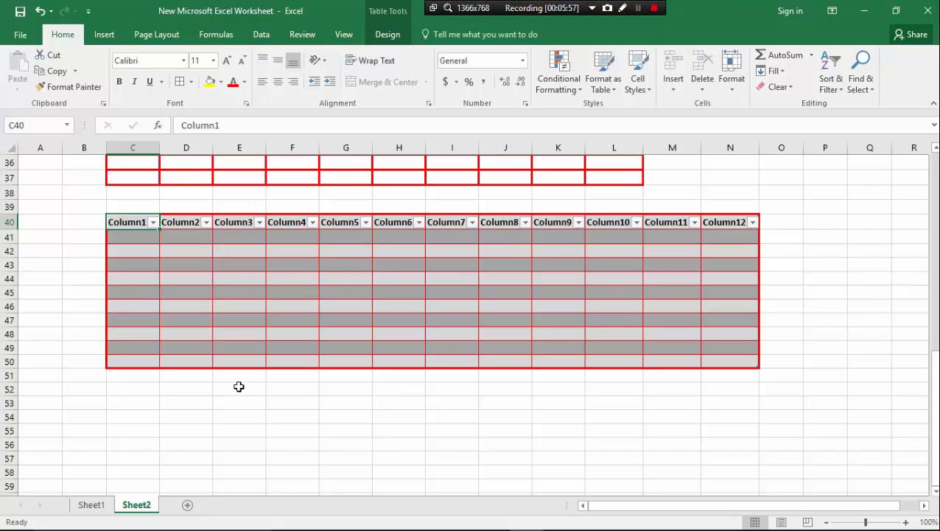
{"action": "scroll", "coordinate": [217, 371], "scroll_direction": "up", "scroll_amount": 1}
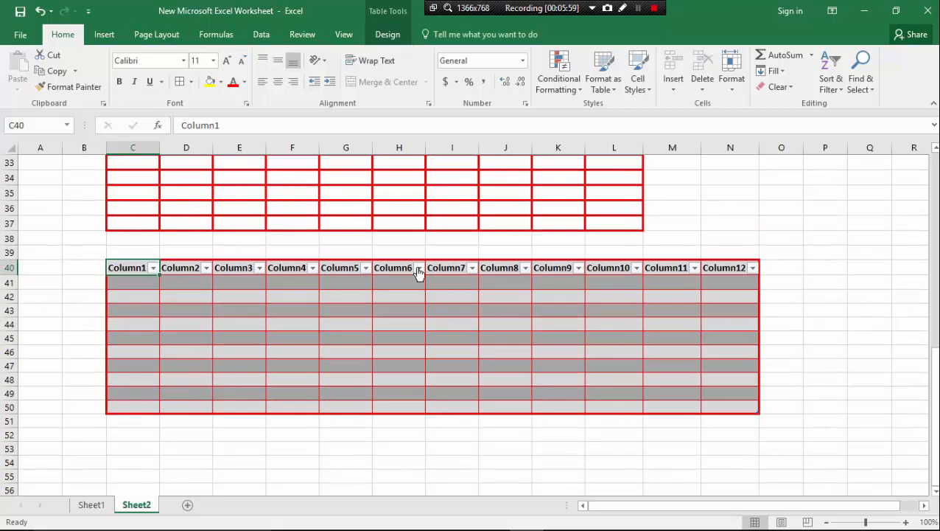
Draw an outline around the large table, C6:R23, using the medium solid line style in red
{"action": "scroll", "coordinate": [450, 375], "scroll_direction": "up", "scroll_amount": 3}
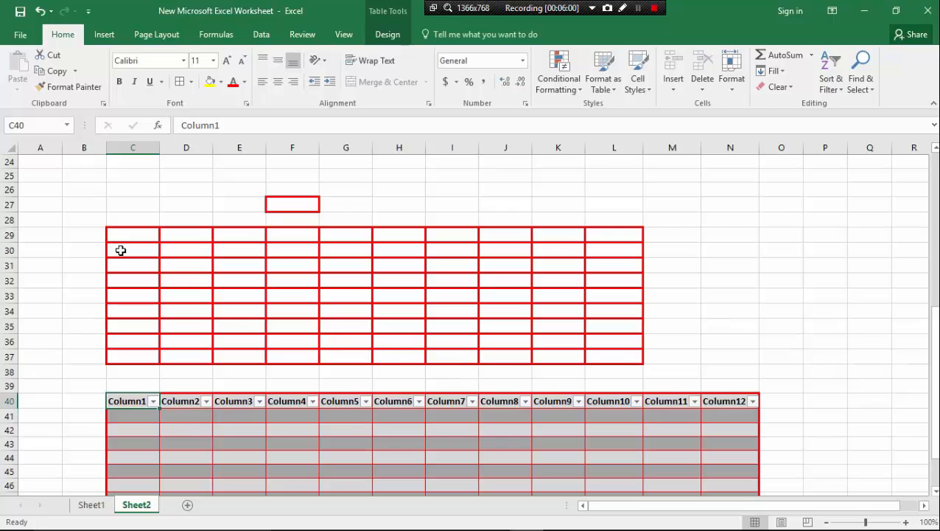
{"action": "scroll", "coordinate": [121, 250], "scroll_direction": "up", "scroll_amount": 7}
{"action": "left_click_drag", "start_coordinate": [118, 209], "coordinate": [833, 441]}
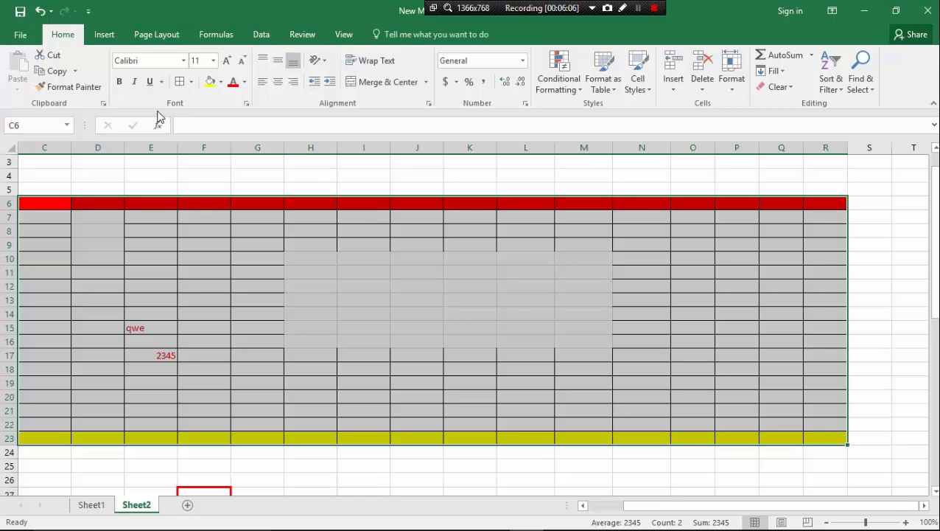
{"action": "left_click", "coordinate": [189, 83]}
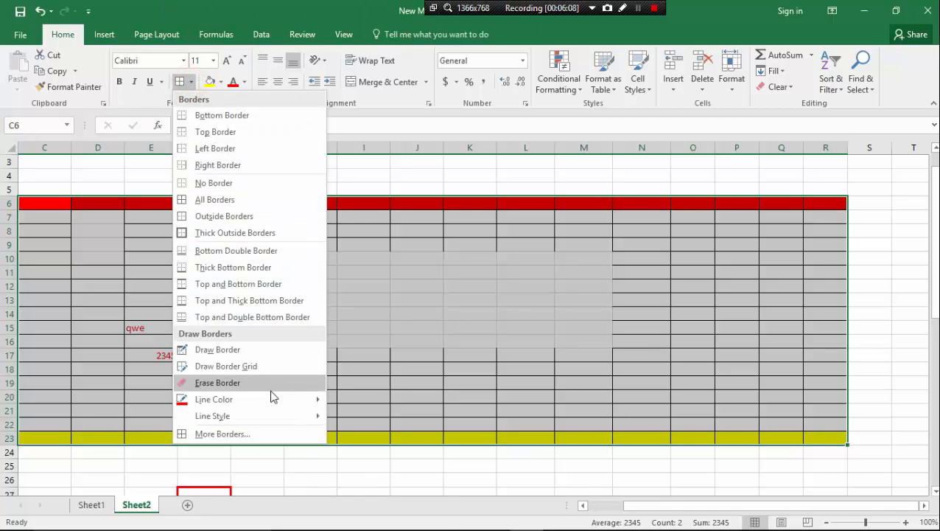
{"action": "mouse_move", "coordinate": [277, 403]}
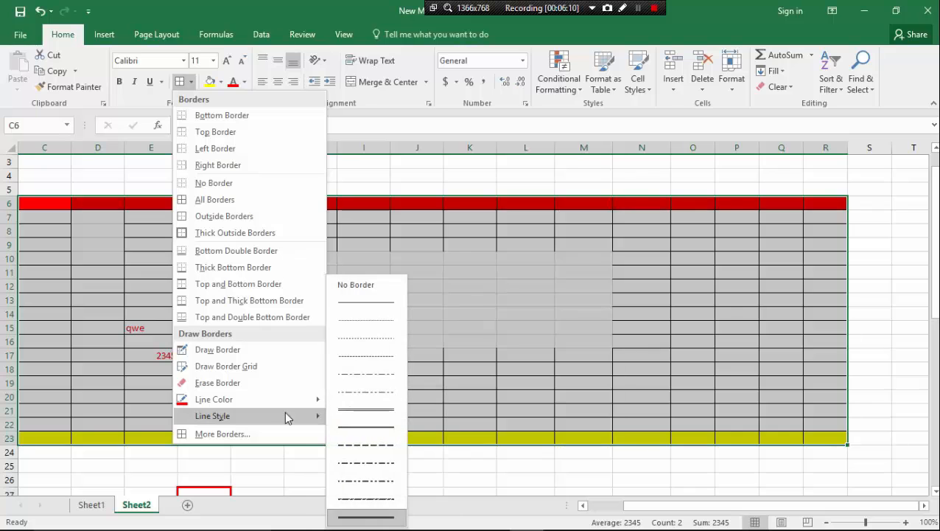
{"action": "left_click", "coordinate": [358, 428]}
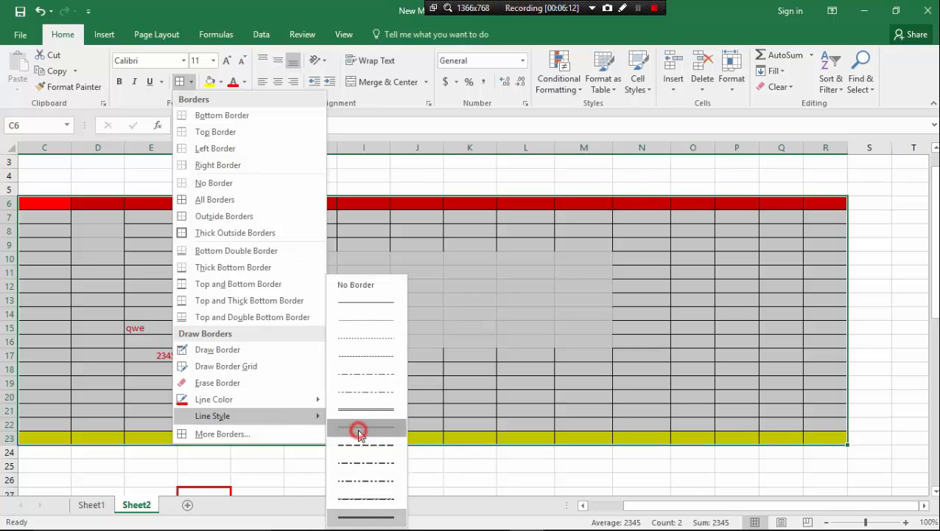
{"action": "scroll", "coordinate": [127, 186], "scroll_direction": "down", "scroll_amount": 2}
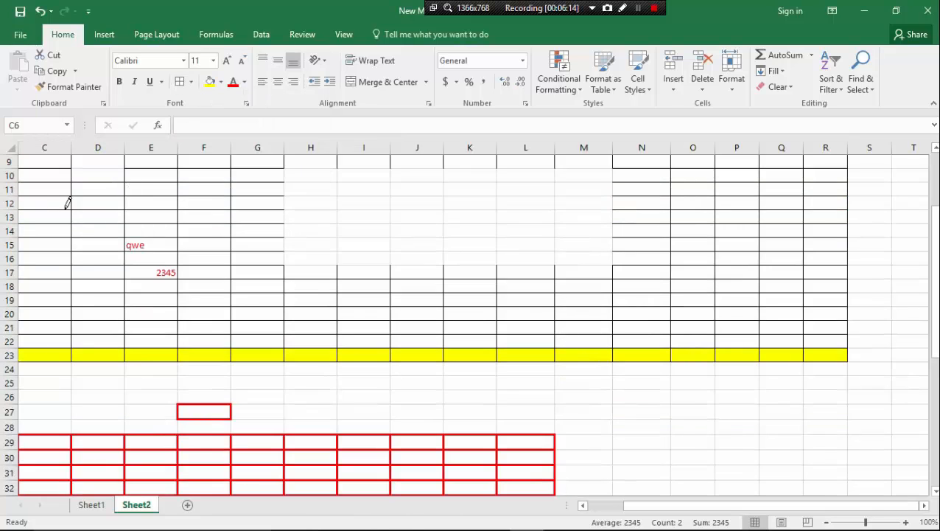
{"action": "scroll", "coordinate": [70, 204], "scroll_direction": "up", "scroll_amount": 3}
{"action": "scroll", "coordinate": [34, 196], "scroll_direction": "down", "scroll_amount": 2}
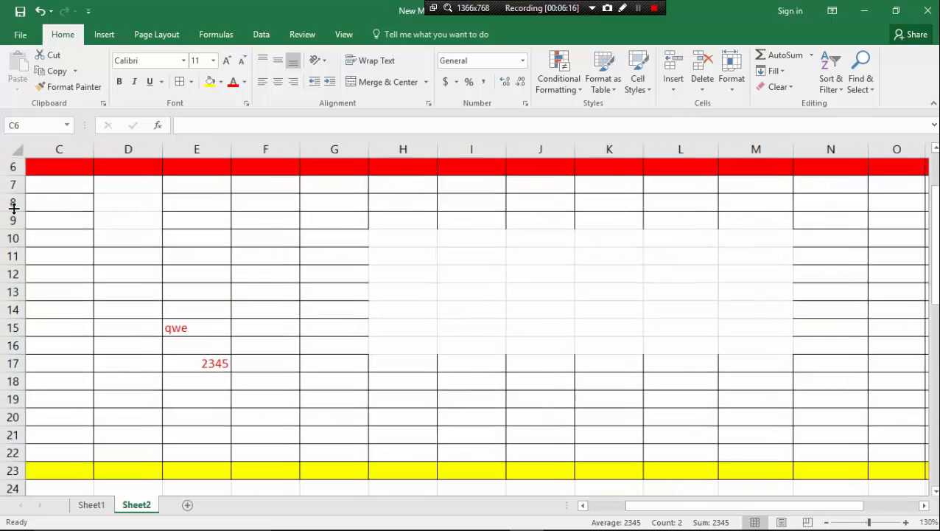
{"action": "scroll", "coordinate": [57, 221], "scroll_direction": "down", "scroll_amount": 6, "text": "ctrl"}
{"action": "scroll", "coordinate": [64, 230], "scroll_direction": "up", "scroll_amount": 4, "text": "ctrl"}
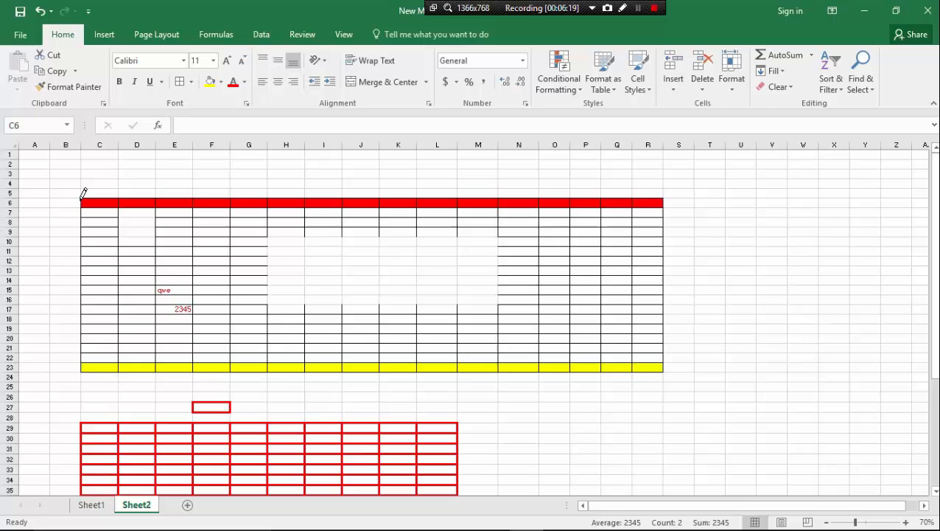
{"action": "mouse_move", "coordinate": [82, 197]}
{"action": "left_mouse_down"}
{"action": "mouse_move", "coordinate": [566, 350]}
{"action": "mouse_move", "coordinate": [650, 361]}
{"action": "left_mouse_up"}
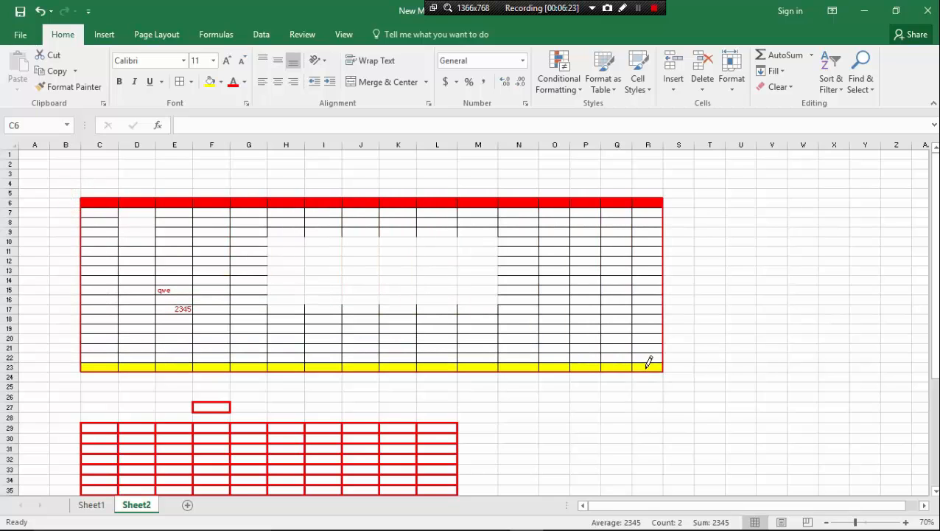
Apply All Borders to the range C6:R23 so its inner lines also use the medium red line
{"action": "left_click", "coordinate": [181, 83]}
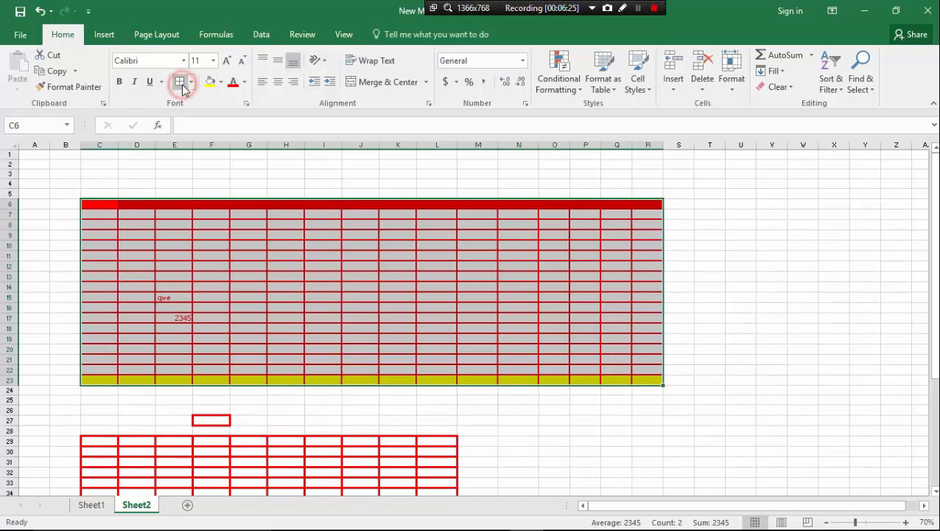
{"action": "left_click", "coordinate": [263, 184]}
{"action": "left_click", "coordinate": [317, 214]}
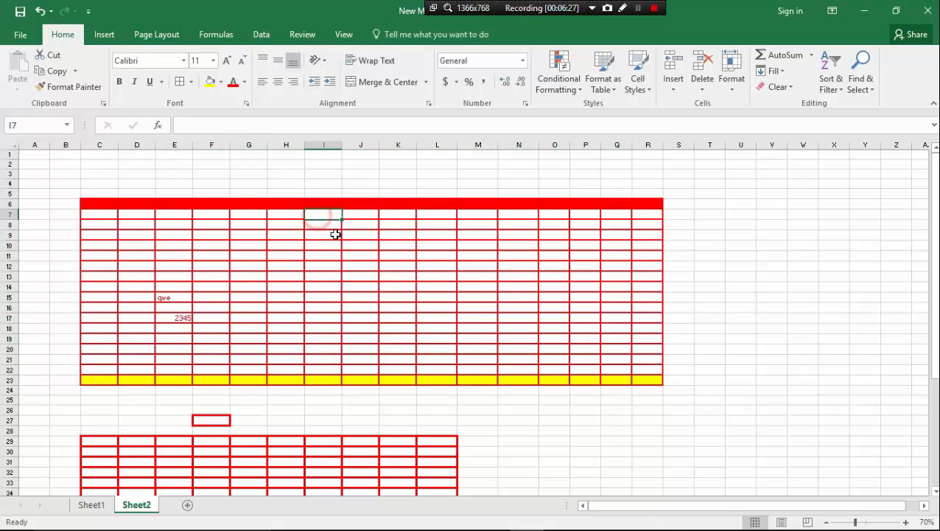
{"action": "scroll", "coordinate": [330, 225], "scroll_direction": "down", "scroll_amount": 2}
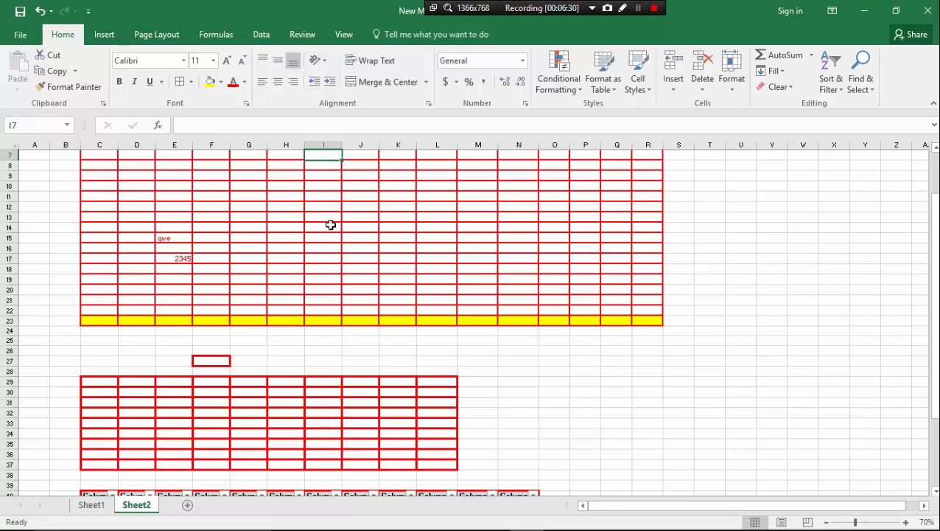
{"action": "scroll", "coordinate": [317, 188], "scroll_direction": "up", "scroll_amount": 2}
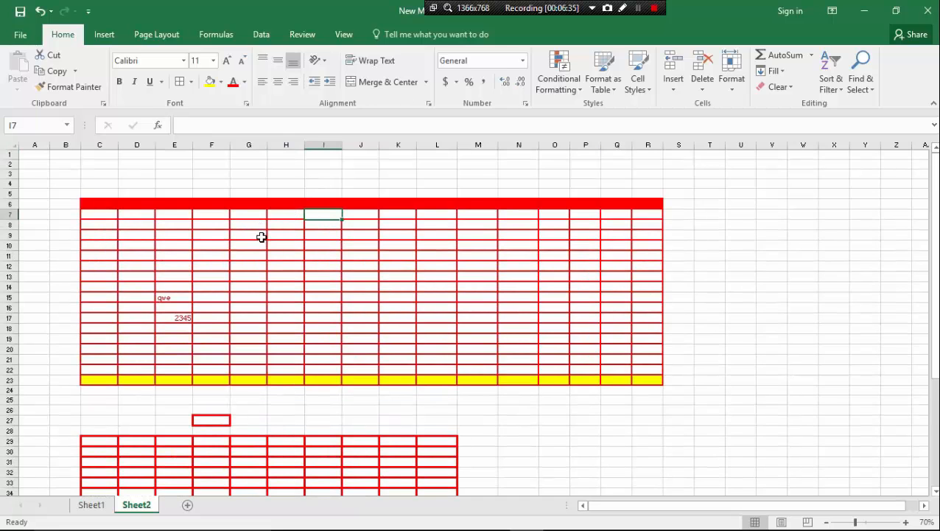
{"action": "scroll", "coordinate": [187, 306], "scroll_direction": "down", "scroll_amount": 5}
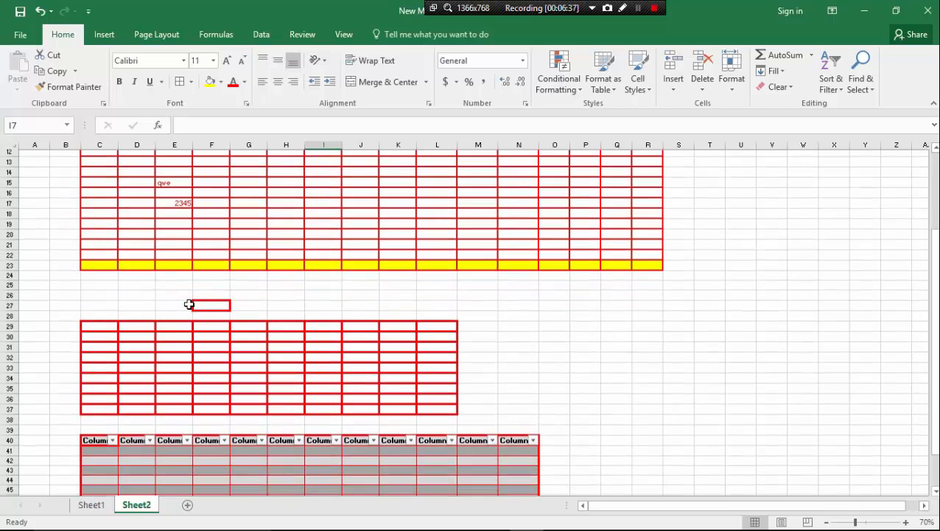
{"action": "scroll", "coordinate": [307, 288], "scroll_direction": "down", "scroll_amount": 1}
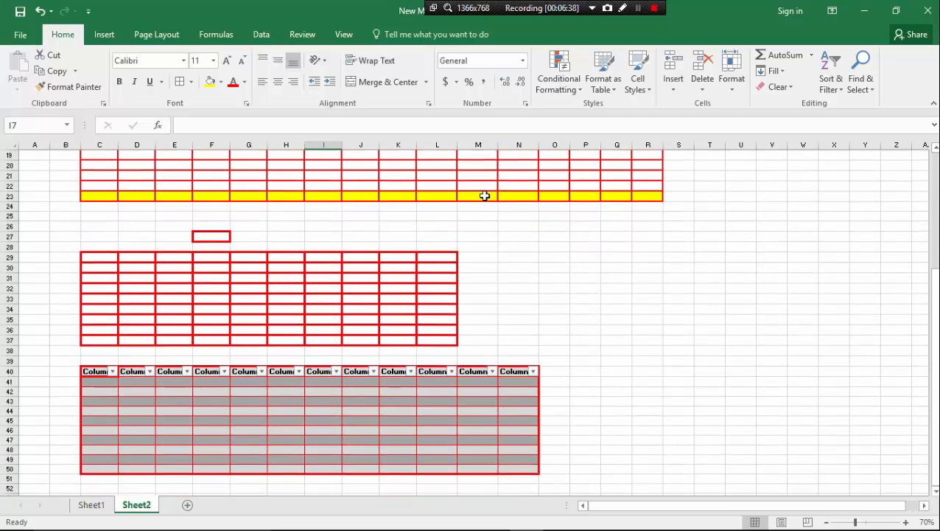
Insert an entire row at cell K7, directly below the large table's red header row
{"action": "scroll", "coordinate": [409, 274], "scroll_direction": "up", "scroll_amount": 2}
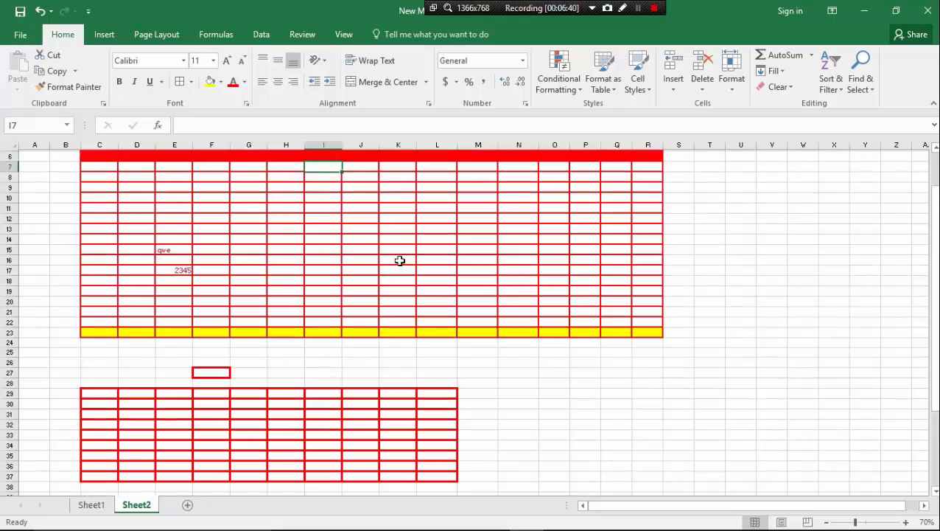
{"action": "left_click", "coordinate": [397, 215]}
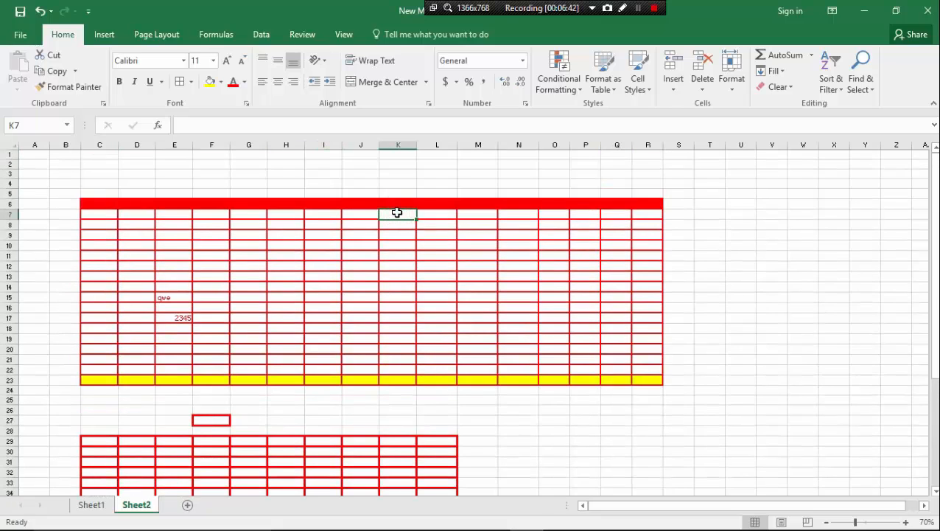
{"action": "right_click", "coordinate": [398, 213]}
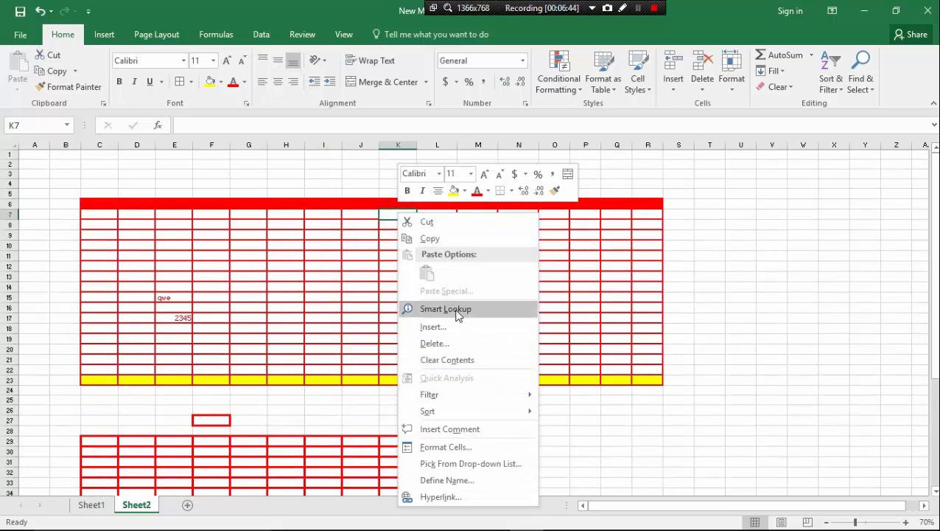
{"action": "left_click", "coordinate": [467, 329]}
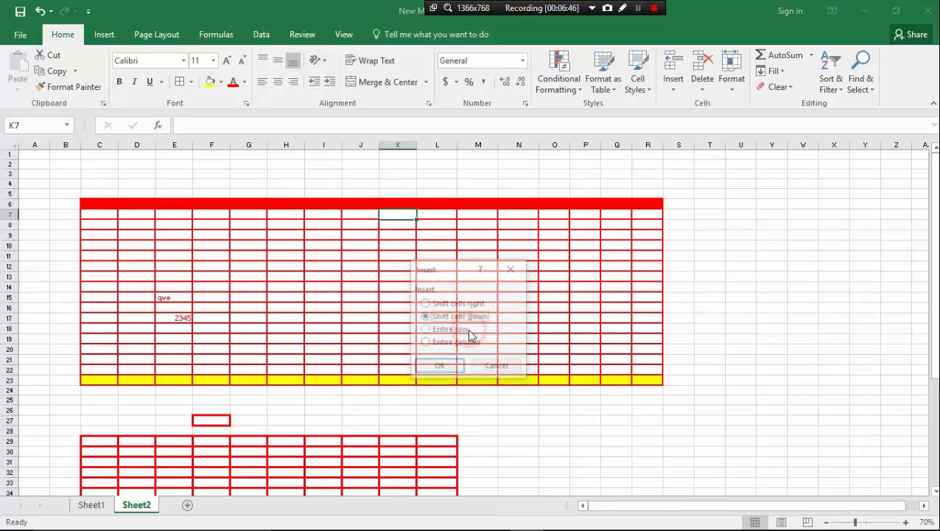
{"action": "left_click_drag", "start_coordinate": [460, 269], "coordinate": [616, 241]}
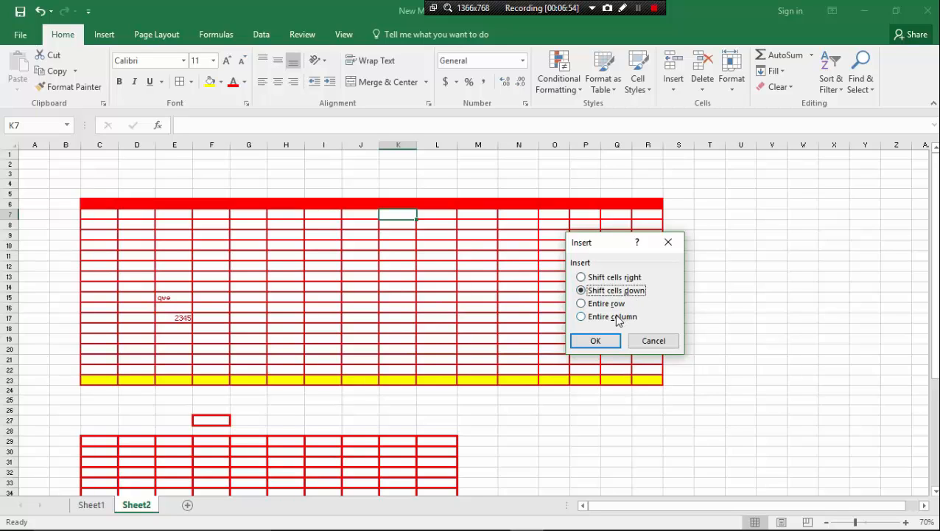
{"action": "left_click", "coordinate": [582, 303]}
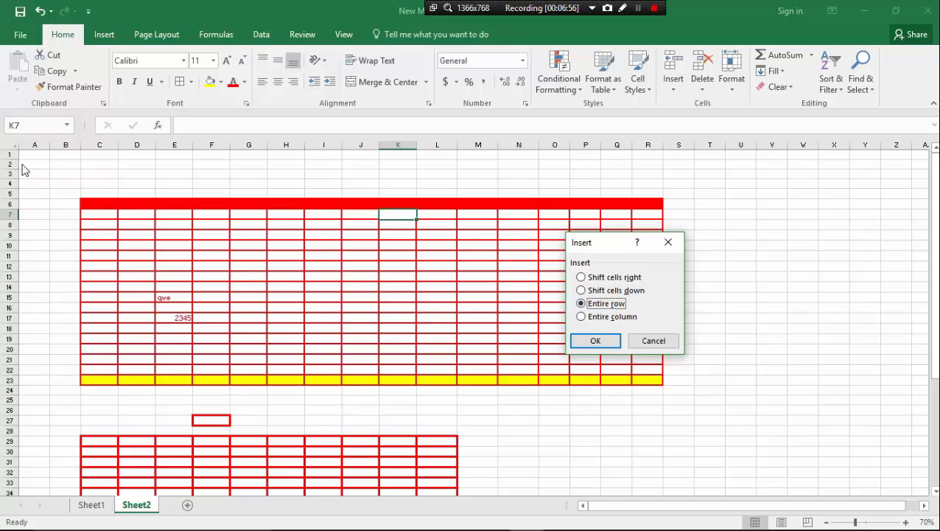
{"action": "left_click", "coordinate": [596, 341]}
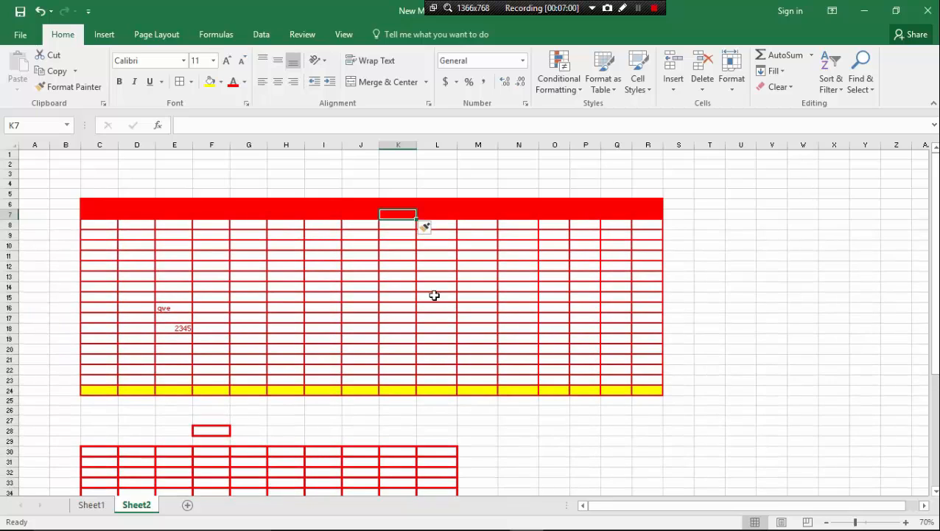
Delete the entire column that contains cell K10 in the large table
{"action": "right_click", "coordinate": [400, 244]}
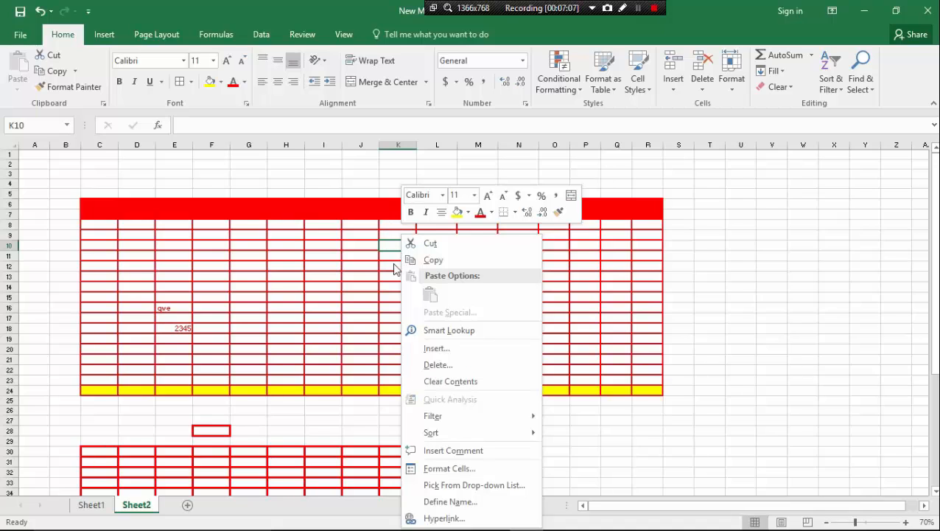
{"action": "left_click", "coordinate": [458, 364]}
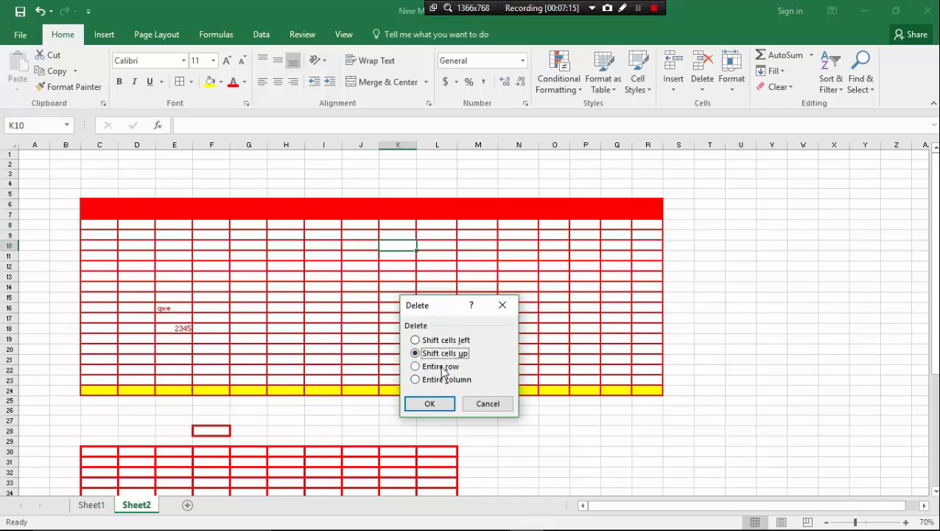
{"action": "left_click", "coordinate": [451, 380]}
{"action": "left_click", "coordinate": [437, 403]}
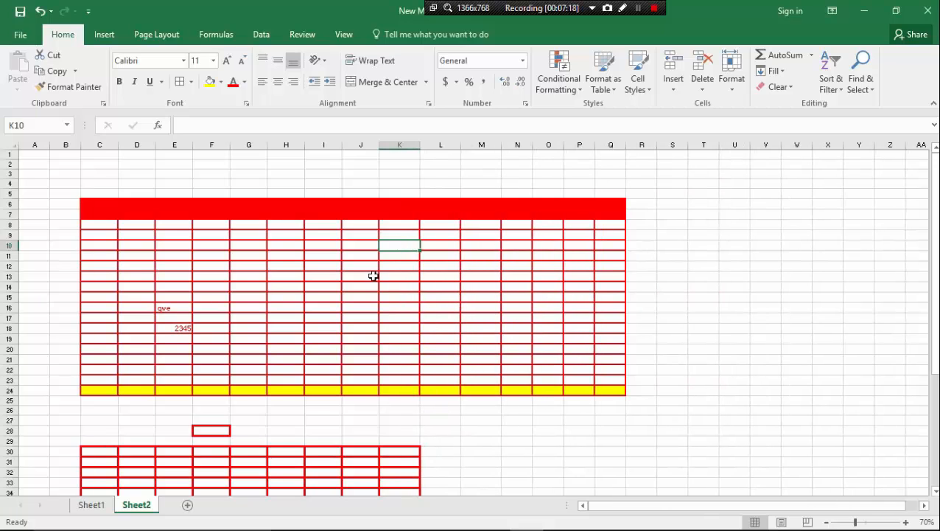
{"action": "scroll", "coordinate": [345, 315], "scroll_direction": "down", "scroll_amount": 2}
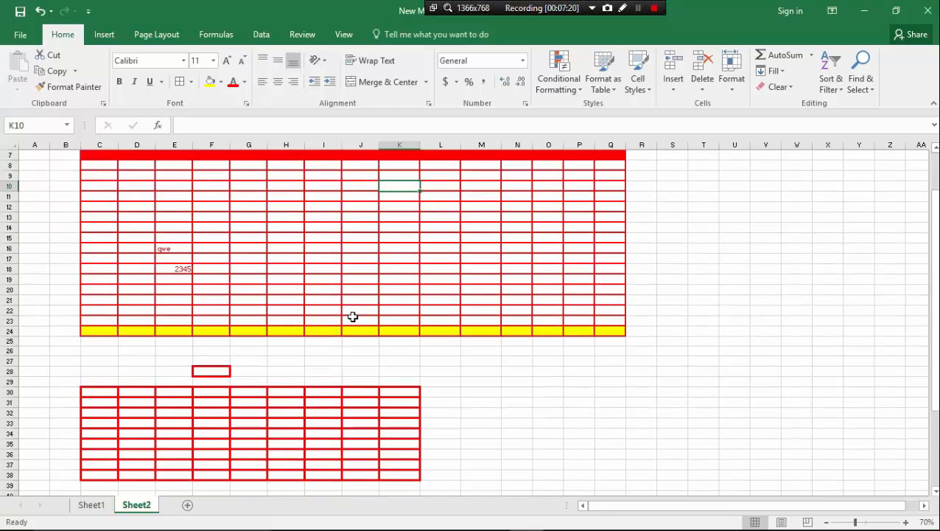
{"action": "scroll", "coordinate": [352, 316], "scroll_direction": "up", "scroll_amount": 2}
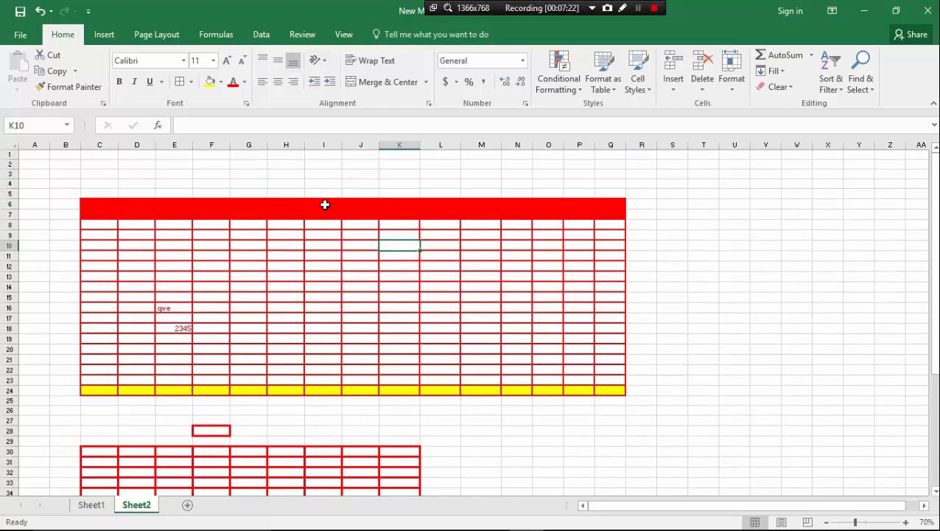
{"action": "scroll", "coordinate": [336, 203], "scroll_direction": "down", "scroll_amount": 1}
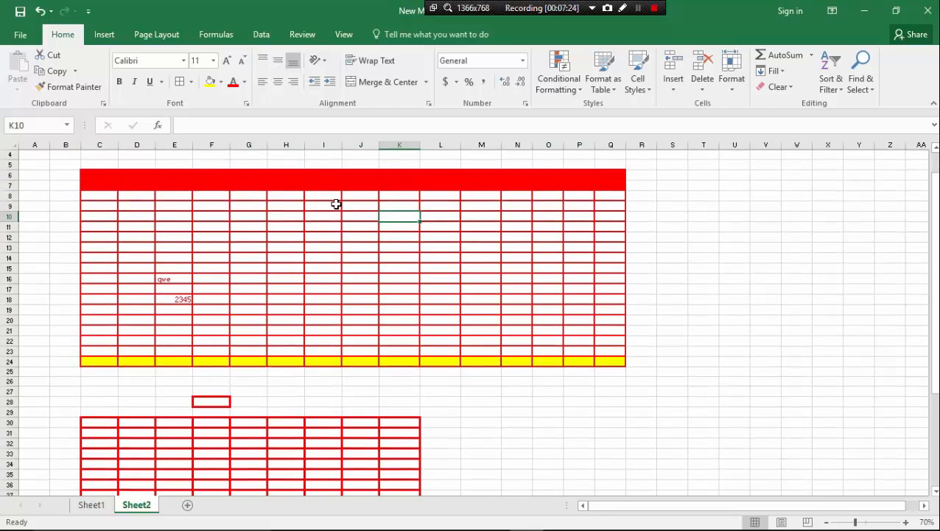
{"action": "scroll", "coordinate": [336, 203], "scroll_direction": "up", "scroll_amount": 1}
{"action": "scroll", "coordinate": [336, 203], "scroll_direction": "down", "scroll_amount": 1}
{"action": "scroll", "coordinate": [287, 162], "scroll_direction": "up", "scroll_amount": 1}
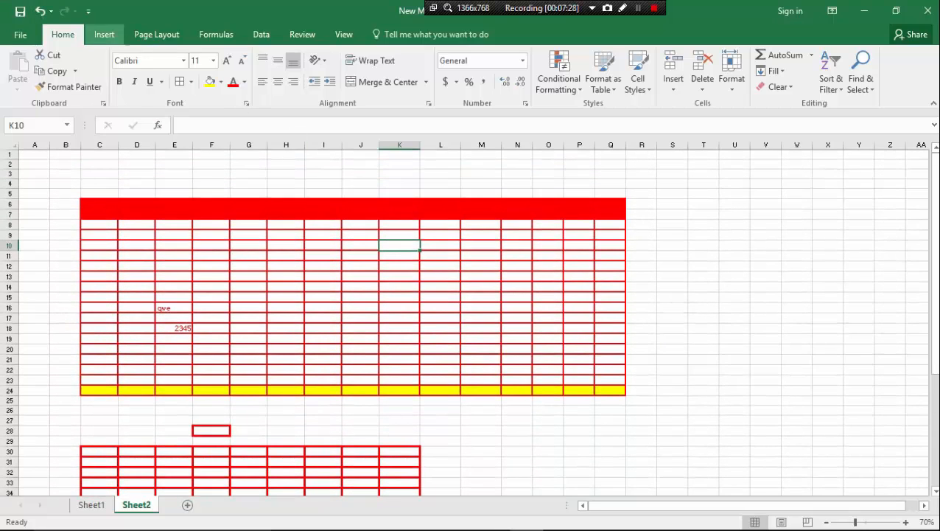